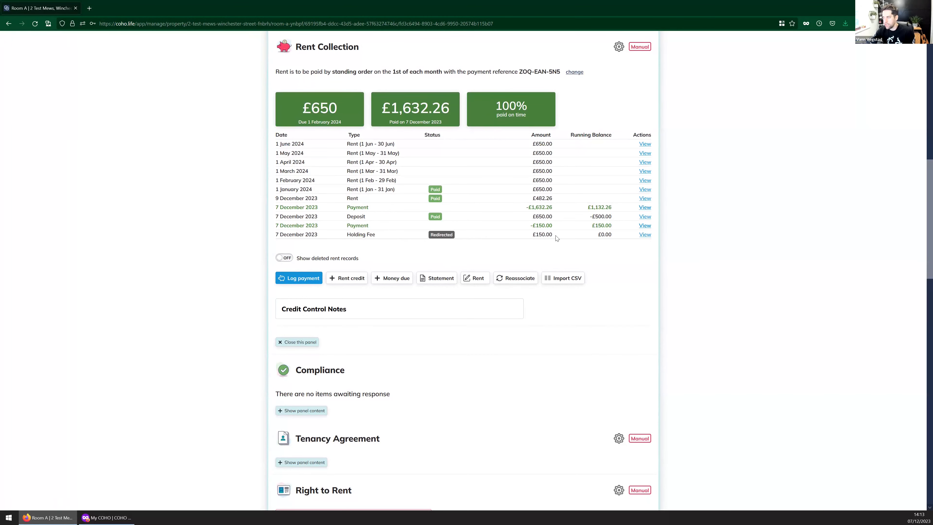
Step: Review the details of the £150 holding fee record dated 7 December 2023, then close it
left_click_drag(482, 240, 277, 237)
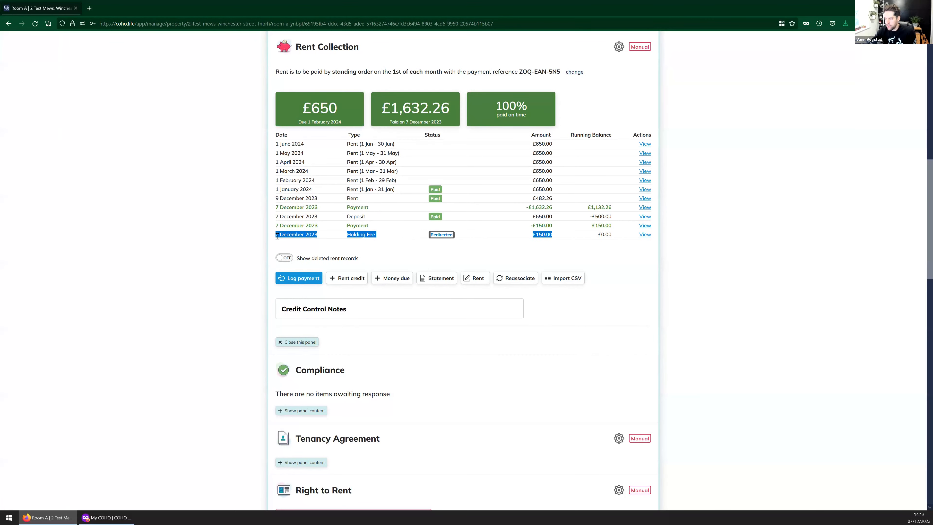
left_click(540, 232)
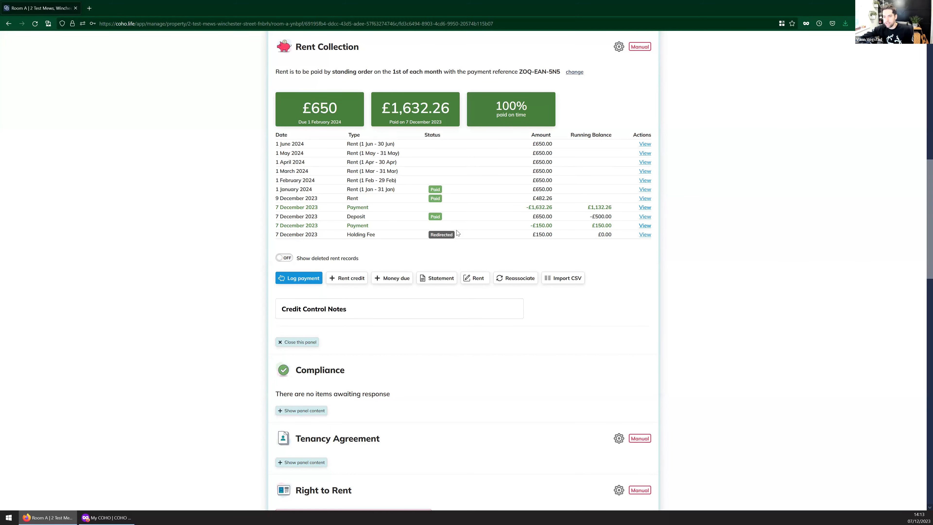
left_click(645, 234)
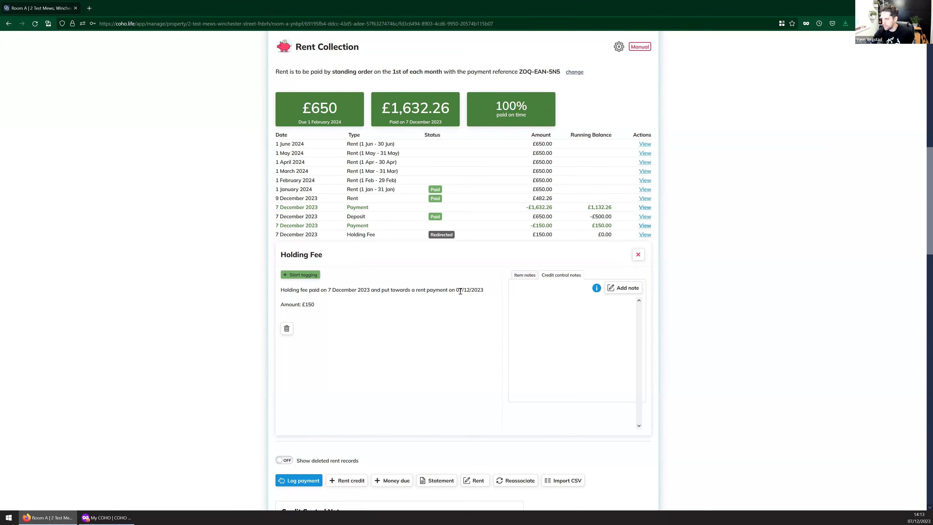
left_click(639, 254)
Step: Check which rent record the £150 payment of 7 December 2023 is assigned to, and close its details
left_click(645, 225)
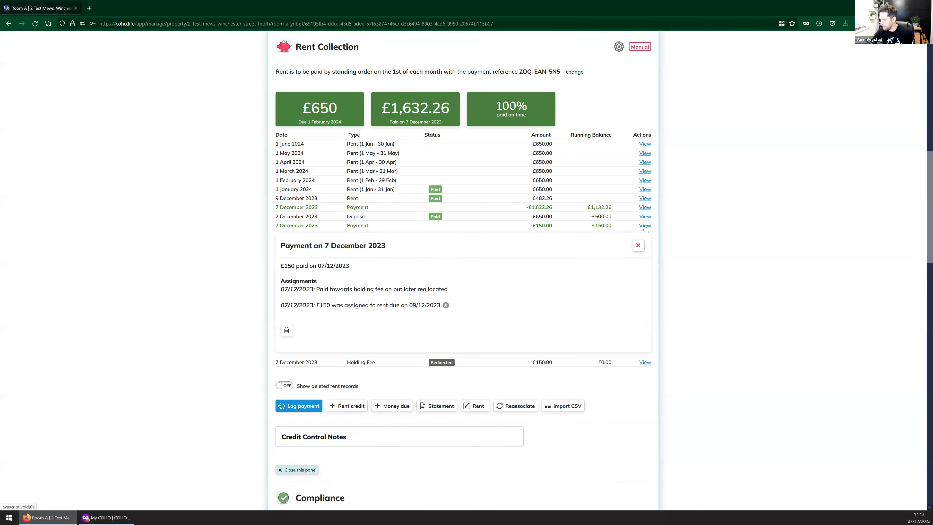
left_click_drag(409, 305, 437, 305)
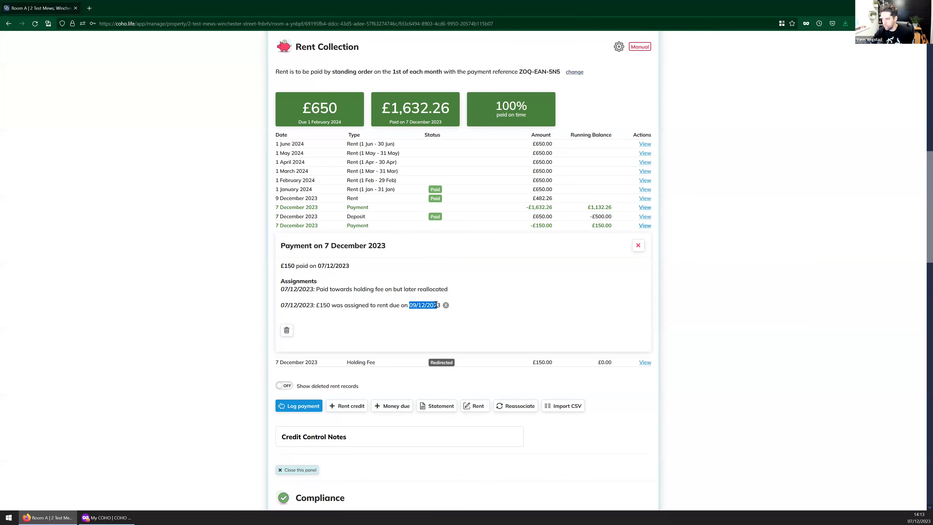
left_click_drag(296, 198, 631, 203)
left_click(639, 245)
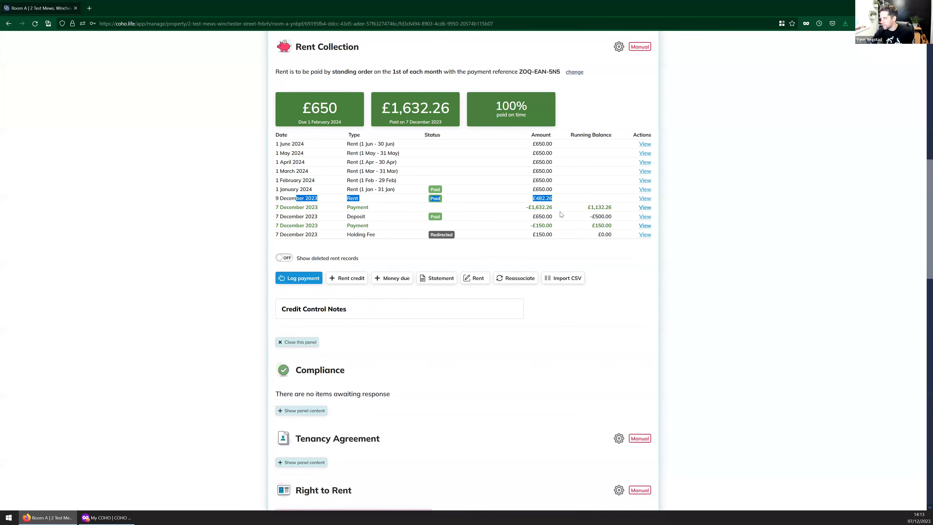
Step: Review the assignments of the £1,632.26 payment made on 7 December 2023 and close its details
left_click(427, 218)
left_click_drag(524, 207, 553, 208)
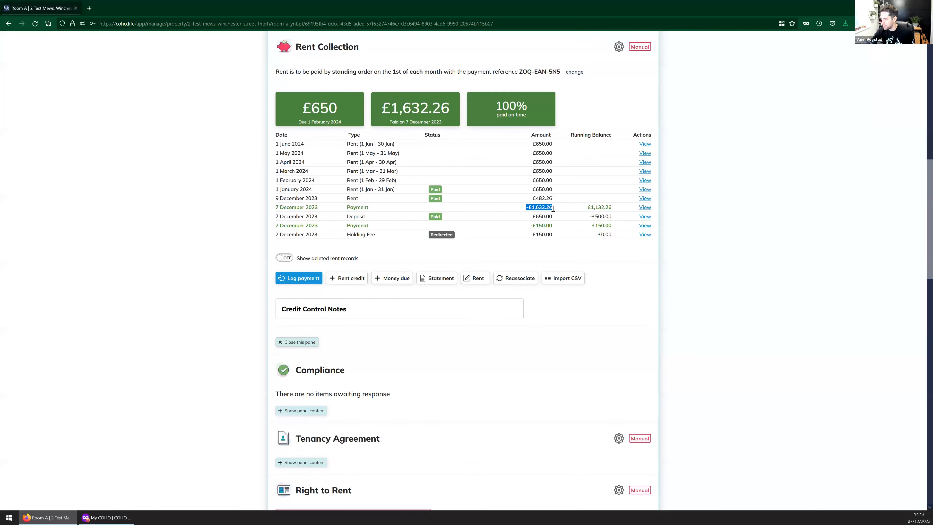
left_click(645, 207)
scroll(488, 252, "down", 2)
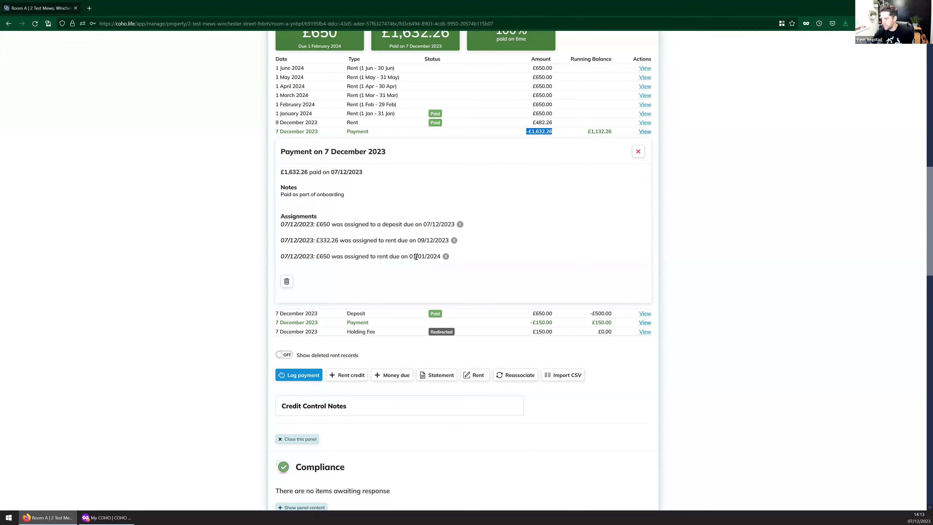
left_click(638, 152)
scroll(228, 225, "up", 3)
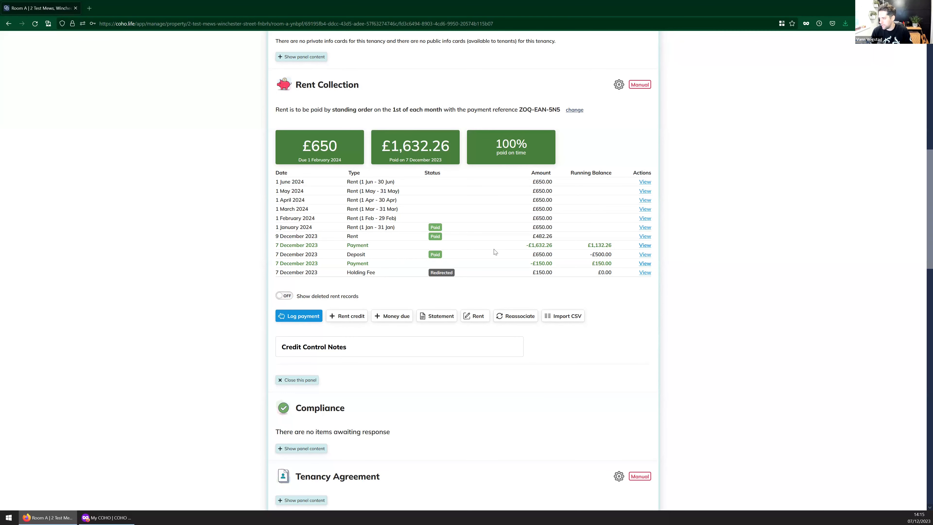
left_click(644, 246)
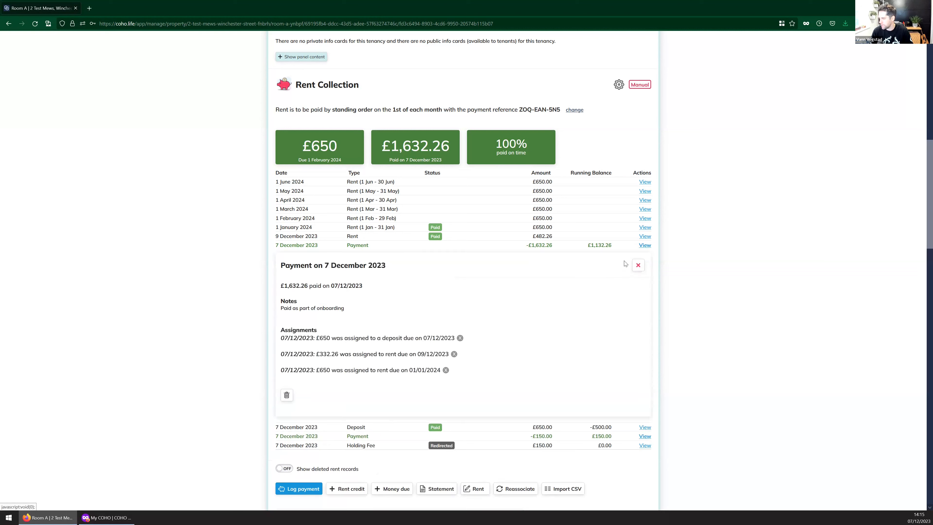
left_click(637, 265)
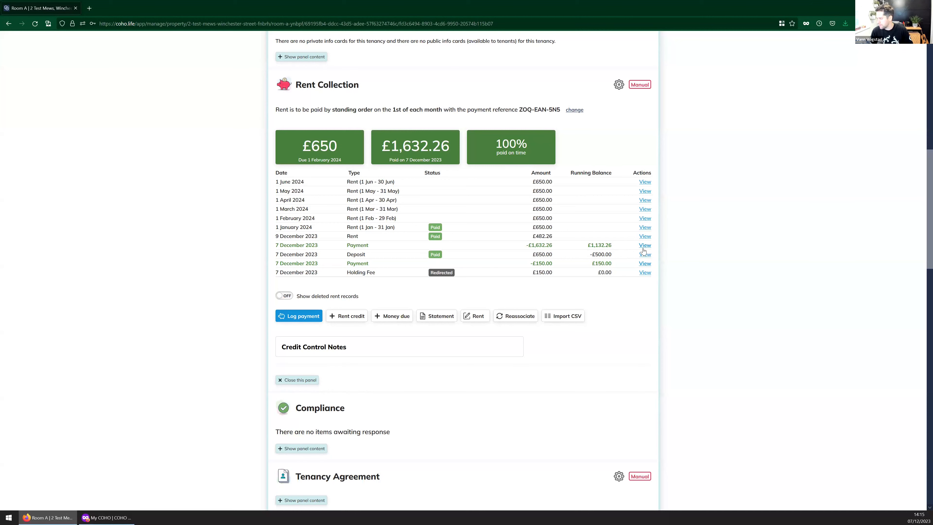
Step: Log a £350.00 standing order payment dated 07/12/2023 with no amounts due associated with it
left_click(298, 315)
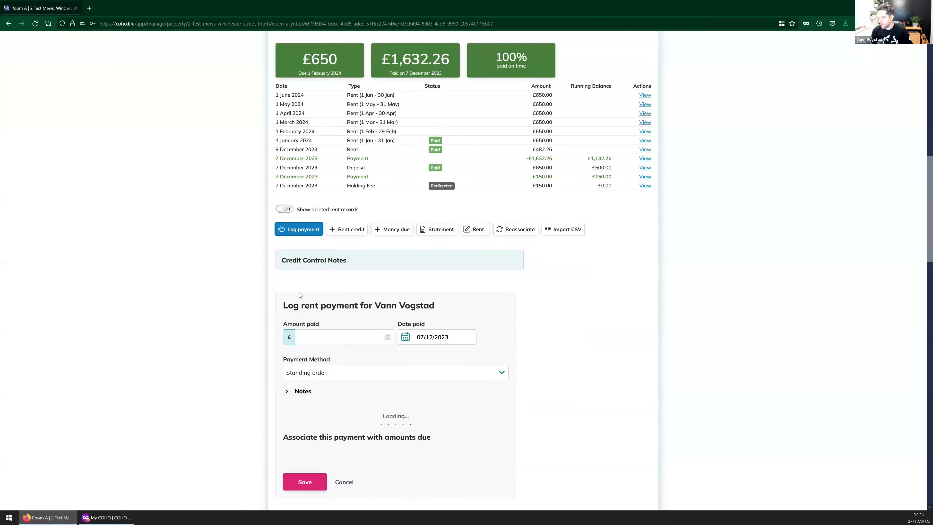
left_click(301, 98)
key("BackSpace")
type("350.00")
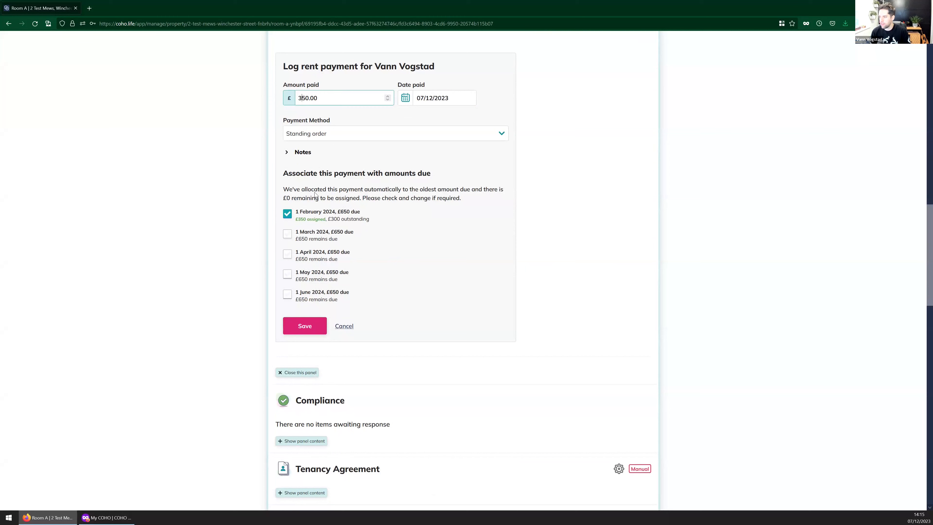
left_click(301, 212)
scroll(262, 260, "up", 1)
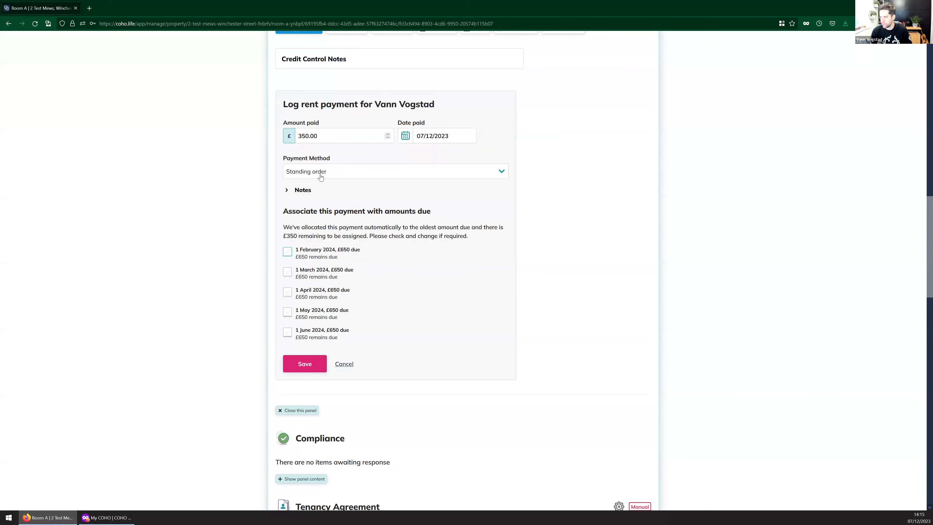
left_click(294, 362)
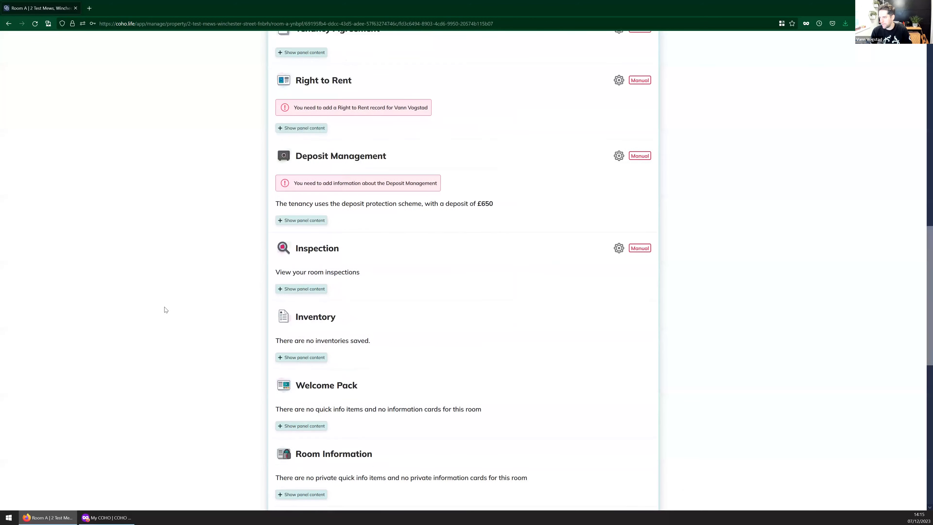
Step: Examine the unassigned payment alert and the £350 payment's row in the rent table
scroll(164, 311, "up", 7)
mouse_move(295, 135)
left_mouse_down()
mouse_move(396, 136)
mouse_move(294, 137)
left_mouse_up()
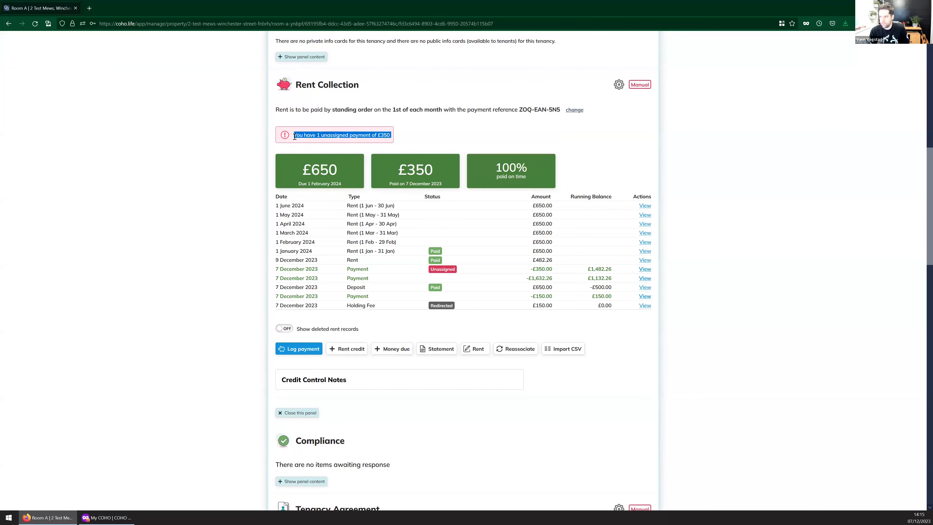
left_click(330, 135)
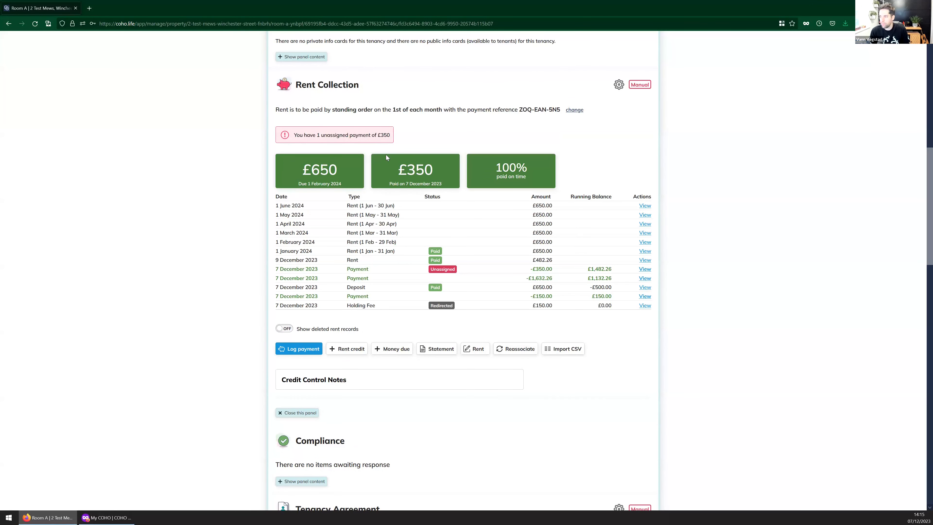
left_click_drag(279, 269, 546, 268)
left_click(631, 267)
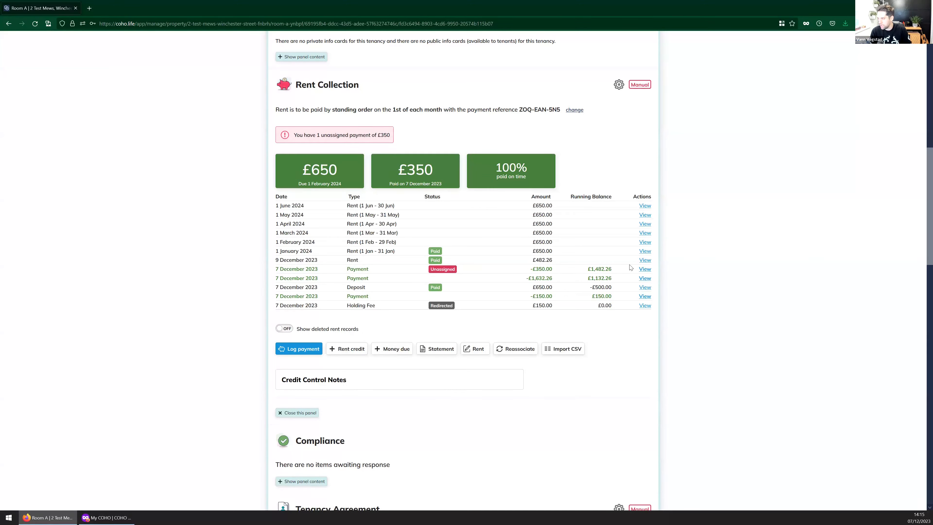
Step: Look at the assignment form of the unassigned £350 payment and cancel it without saving
left_click(644, 270)
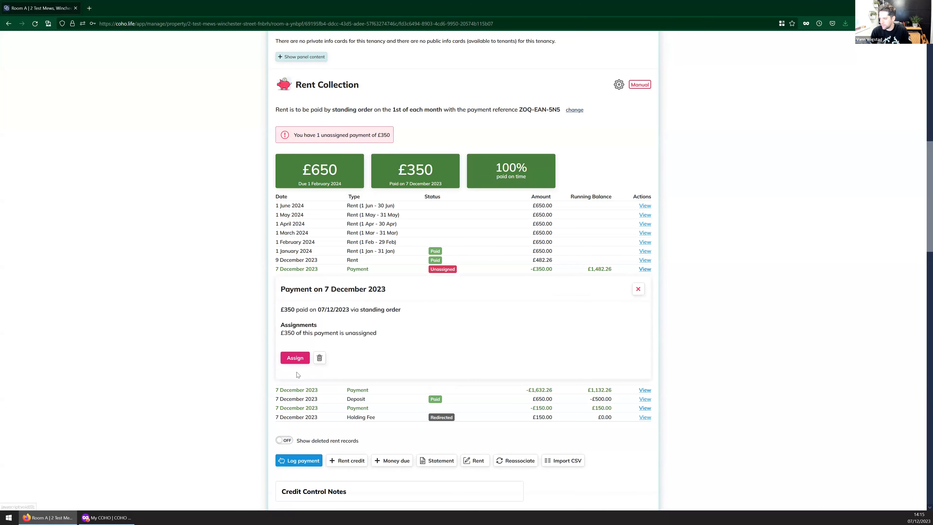
left_click(296, 359)
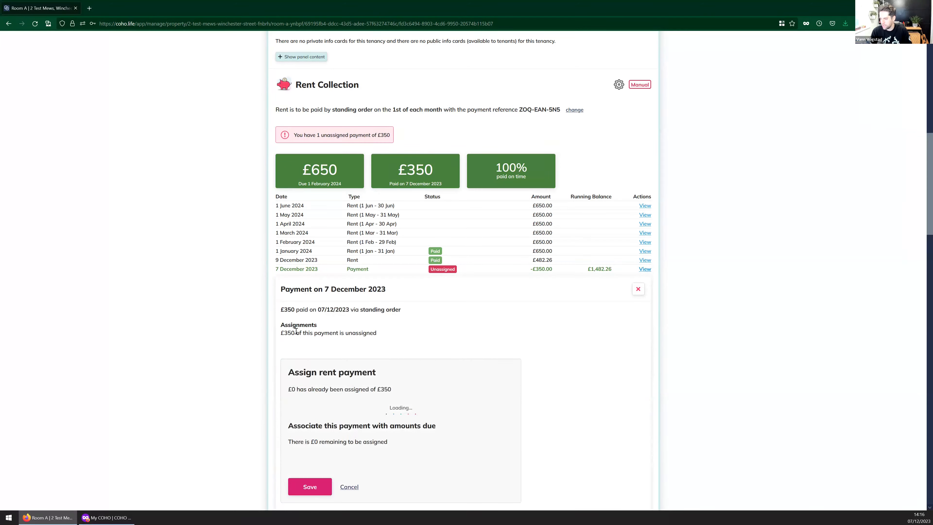
scroll(368, 397, "down", 4)
left_click(349, 397)
Step: Open the properties overview in a separate first tab and go to its Rent Collection section
scroll(115, 209, "up", 15)
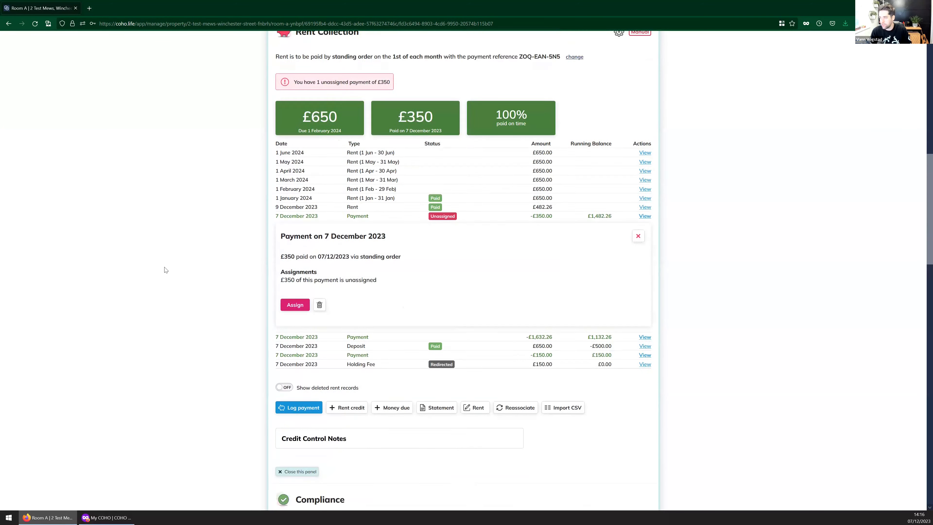
middle_click(312, 68)
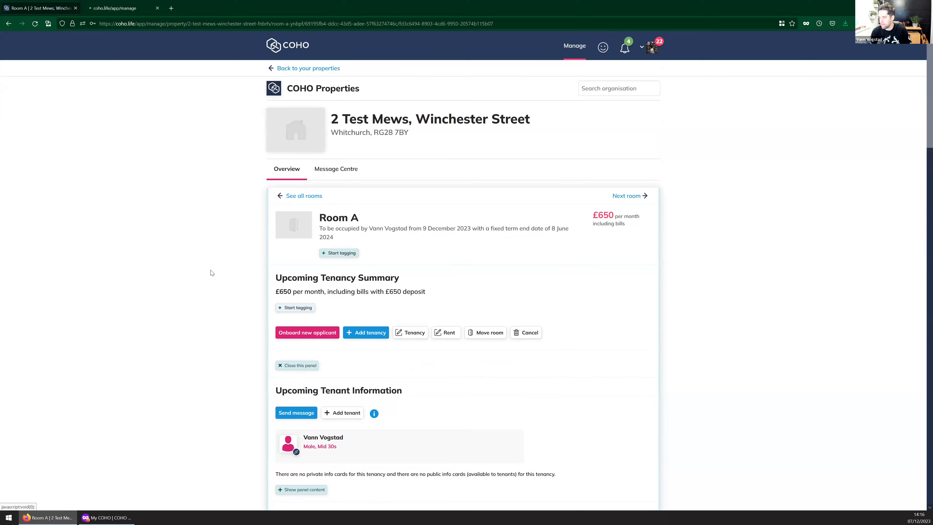
scroll(208, 271, "down", 12)
left_click_drag(127, 3, 40, 8)
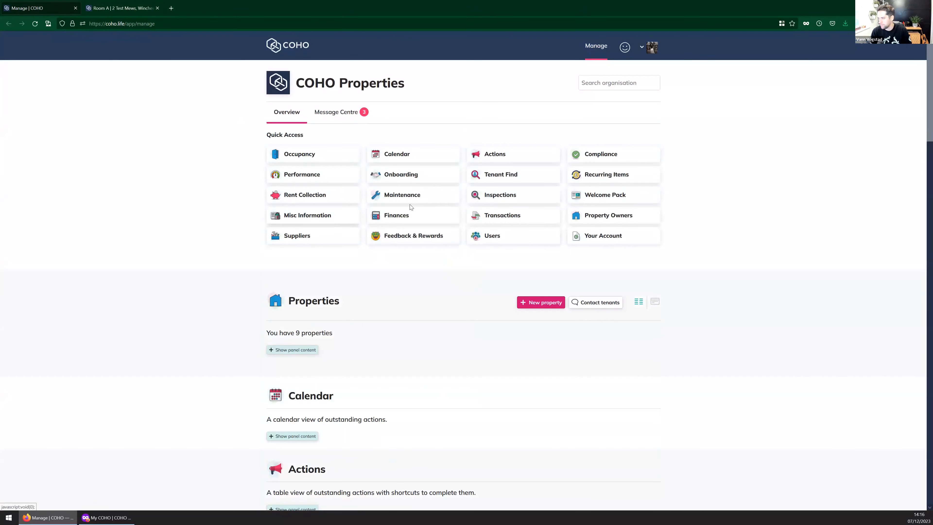
left_click(316, 194)
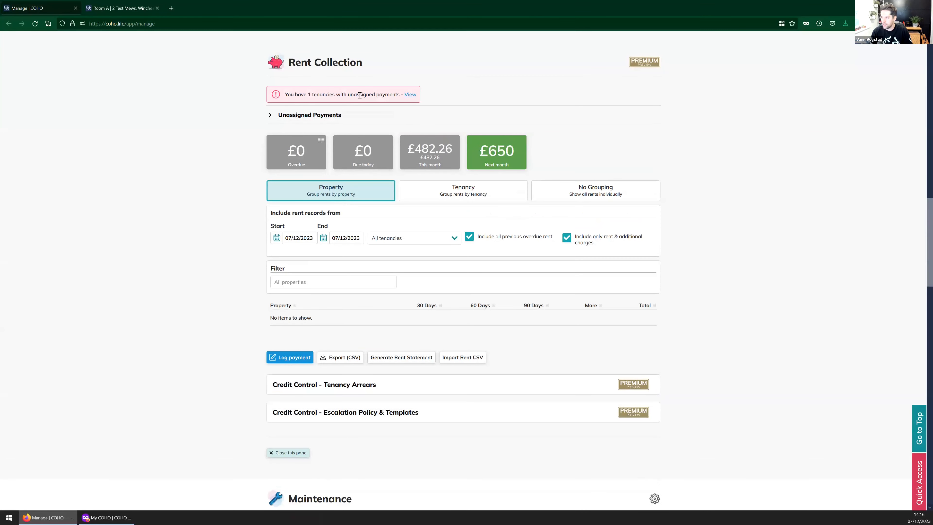
Step: Expand the organisation's unassigned payments list and view the Room A tenancy entry
left_click_drag(383, 95, 285, 97)
left_click(288, 100)
left_click(293, 117)
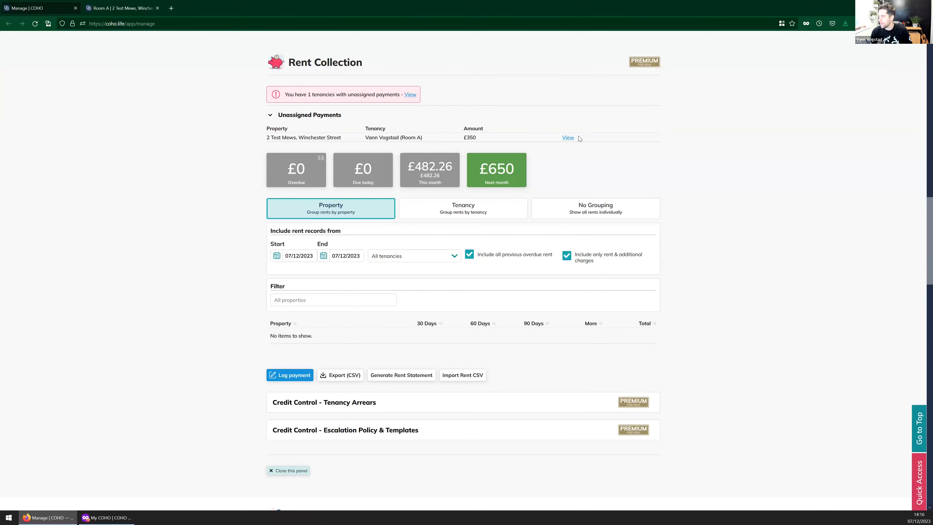
left_click(566, 137)
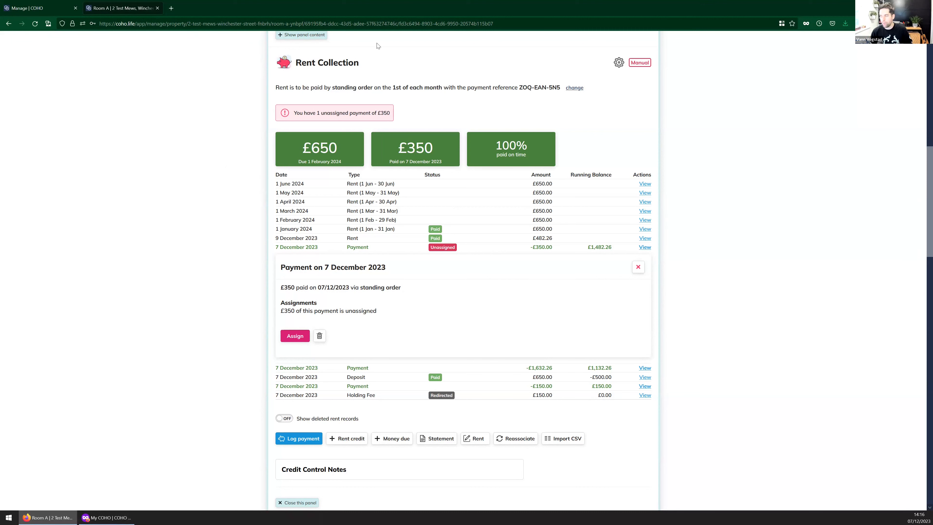
Step: In Room A's rent collection, close the £350 payment's details and remove all assignments from the £1,632.26 payment
left_click(639, 268)
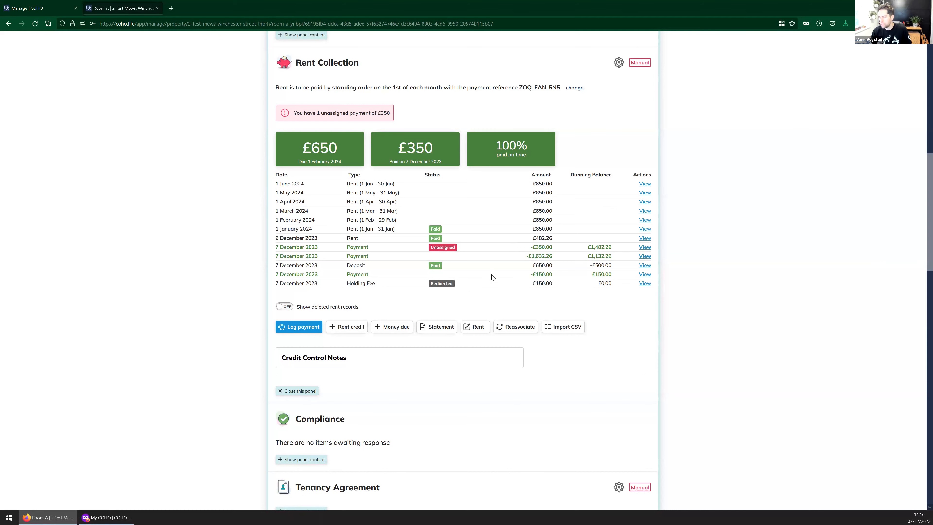
scroll(492, 275, "down", 1)
scroll(522, 248, "up", 1)
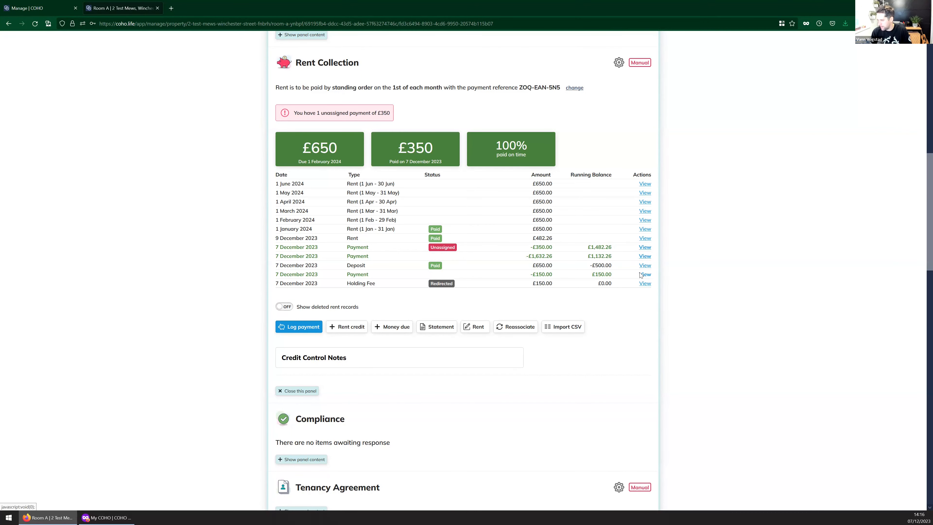
left_click(643, 256)
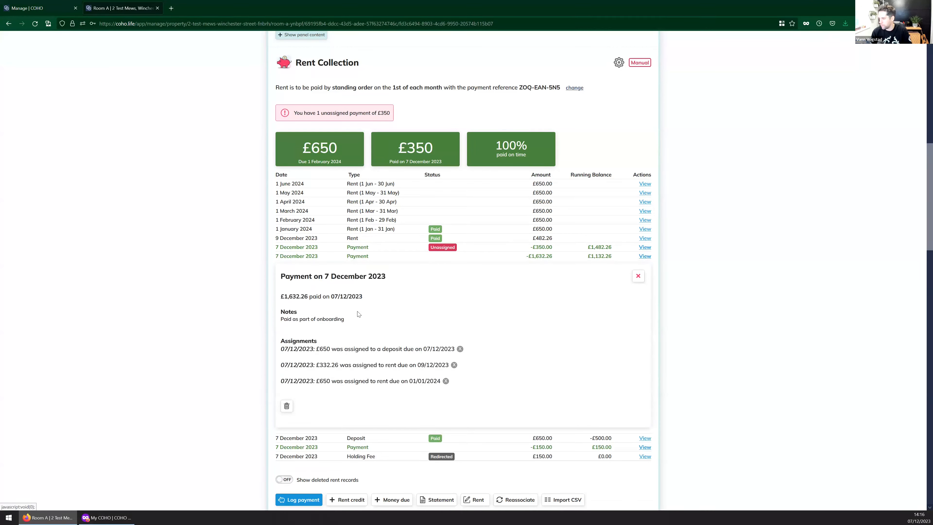
scroll(453, 305, "down", 2)
left_click(445, 305)
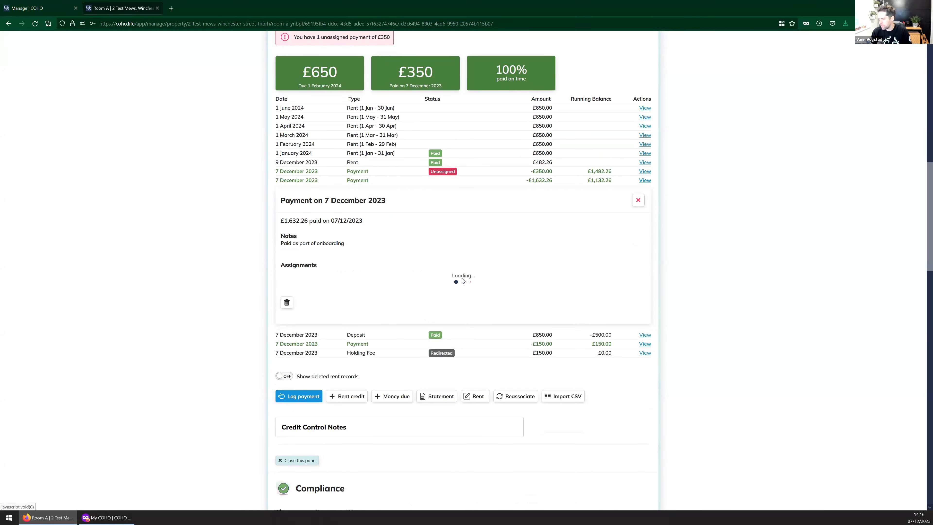
Step: Check the assignment details of the £1,632.26 and £350 payments, closing each record
left_click(646, 181)
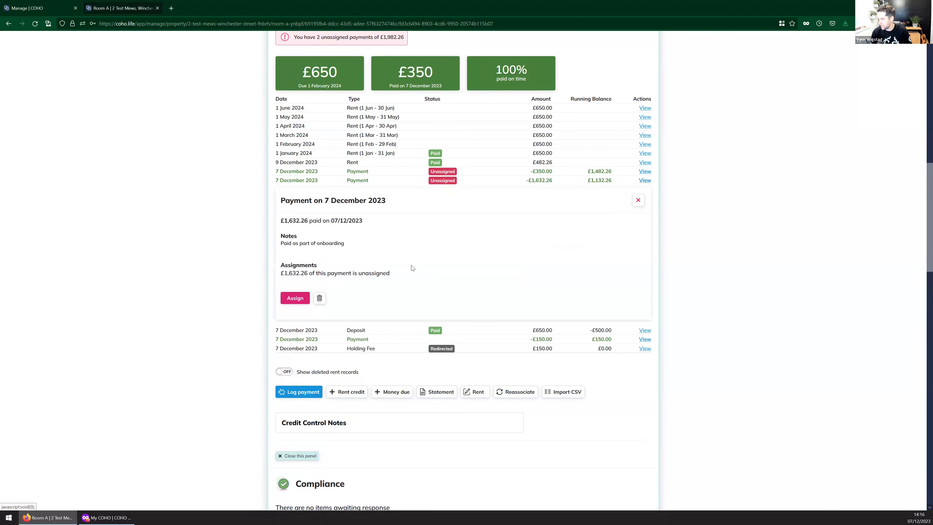
left_click(638, 203)
left_click(645, 180)
left_click(638, 200)
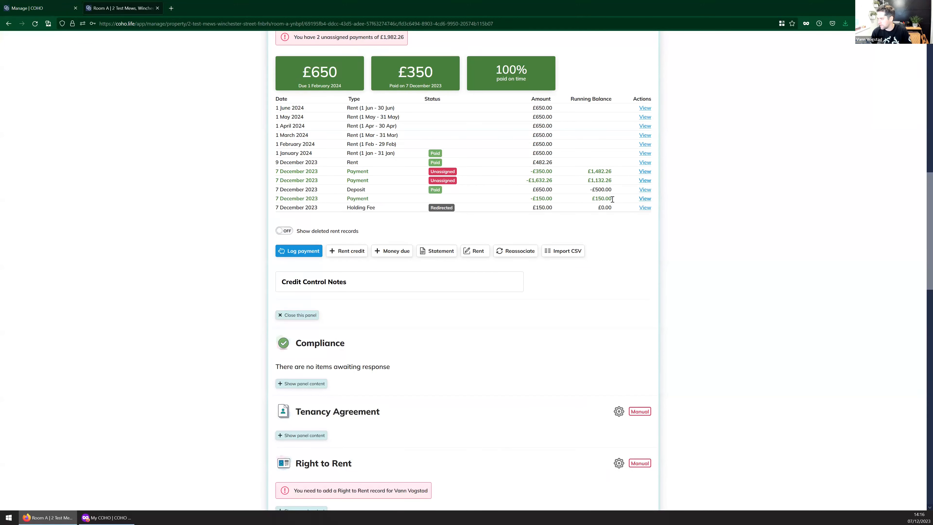
left_click(644, 171)
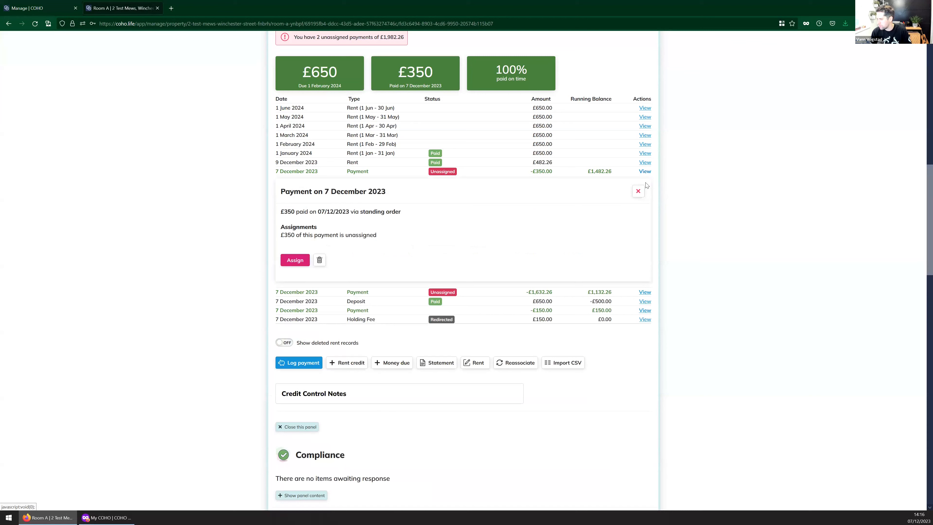
left_click(638, 192)
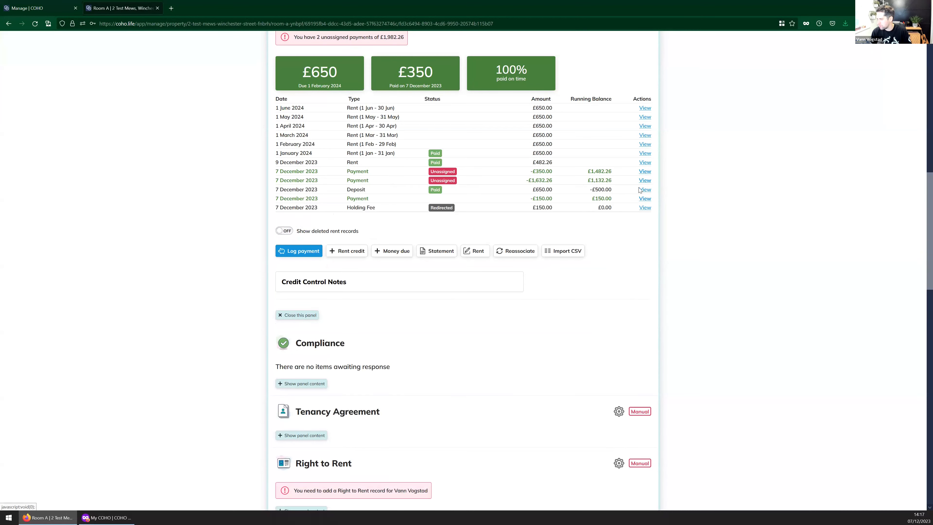
Step: Remove the £150 payment's assignment to the rent due on 09/12/2023
left_click(645, 199)
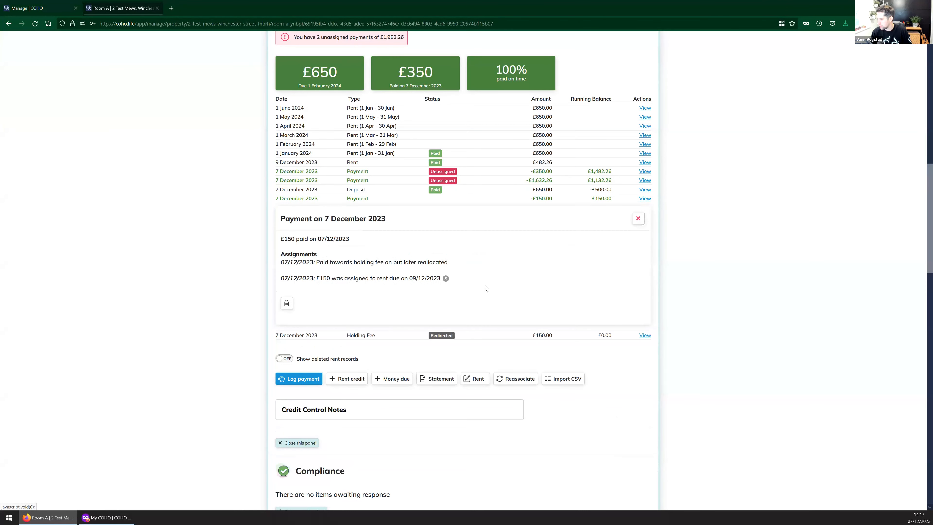
left_click(446, 279)
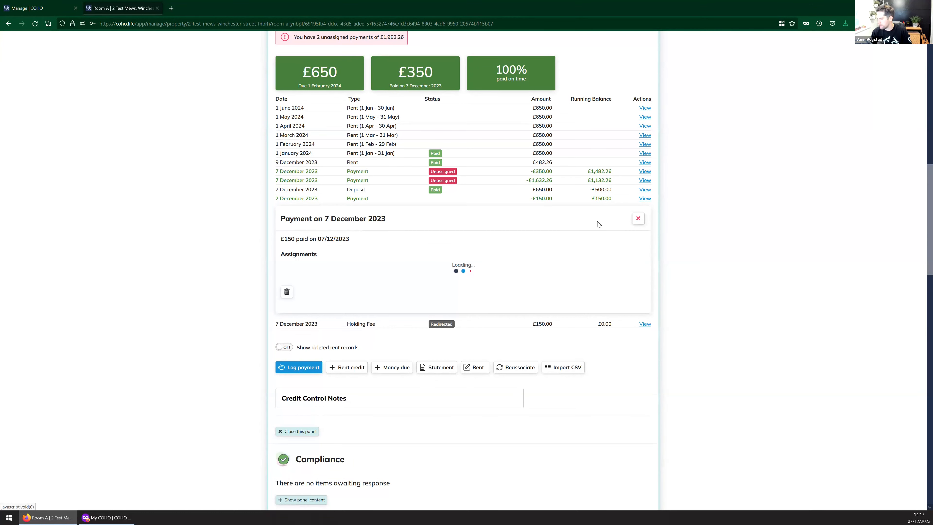
scroll(652, 208, "up", 8)
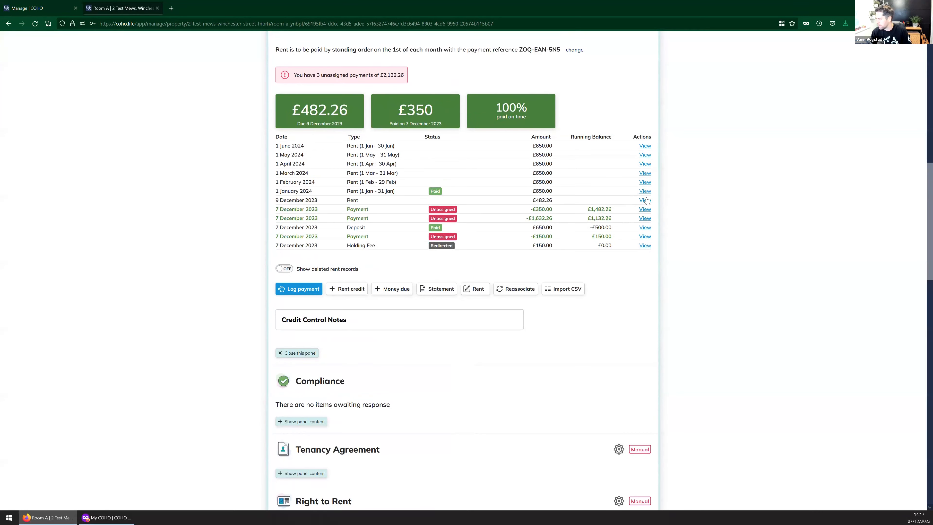
Step: Check the details of the deposit, £1,632.26 and £350 records dated 7 December 2023, closing the opened record
left_click(645, 227)
left_click(645, 226)
left_click(645, 218)
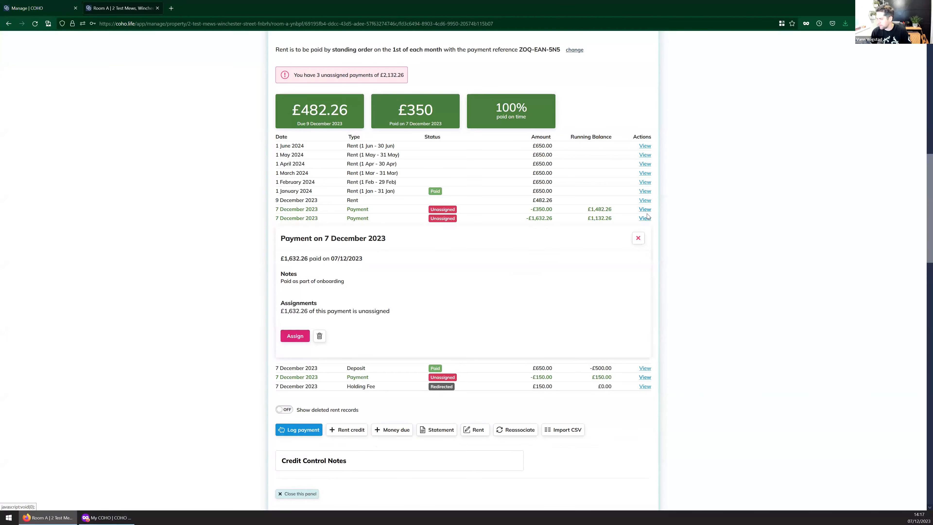
left_click(645, 210)
left_click(637, 225)
left_click(639, 237)
left_click(644, 218)
left_click(295, 335)
scroll(294, 279, "down", 4)
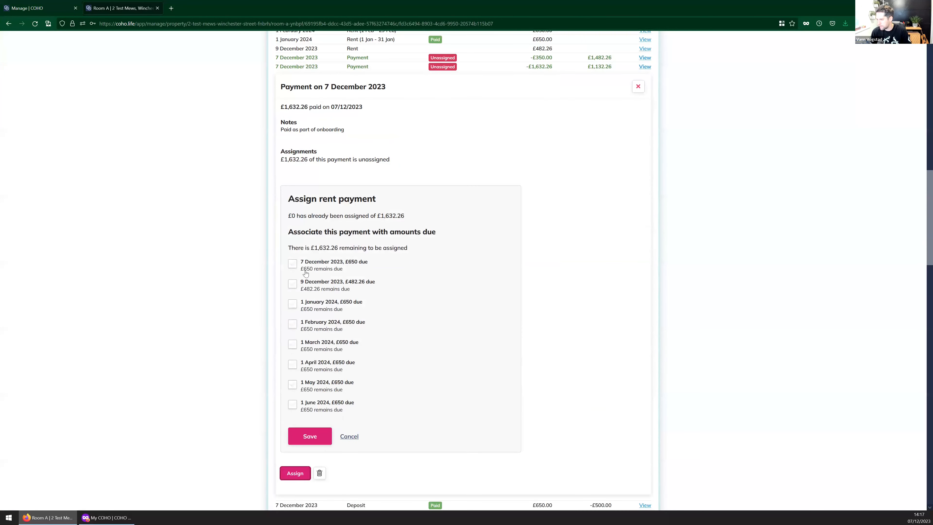
left_click(347, 437)
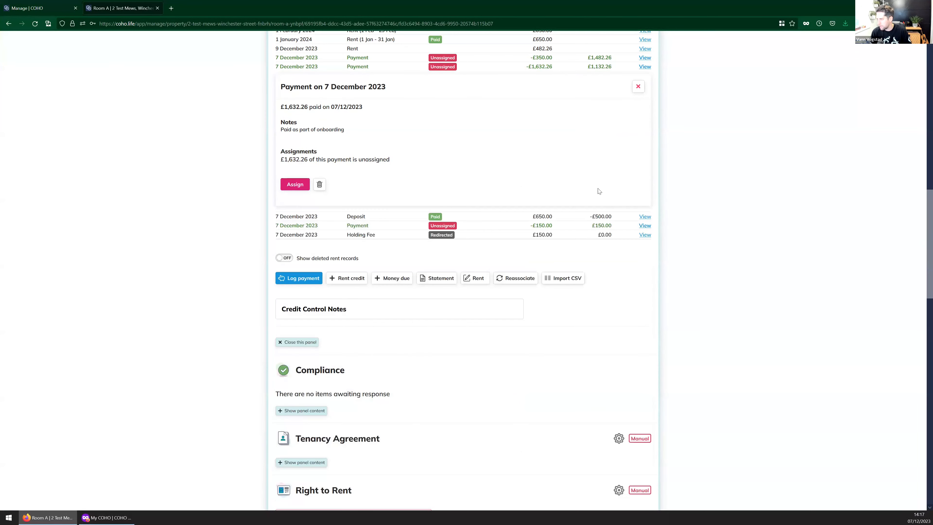
left_click(638, 87)
Step: Assign the £150 payment to the £650 deposit due on 7 December 2023 and save the assignment
left_click(643, 85)
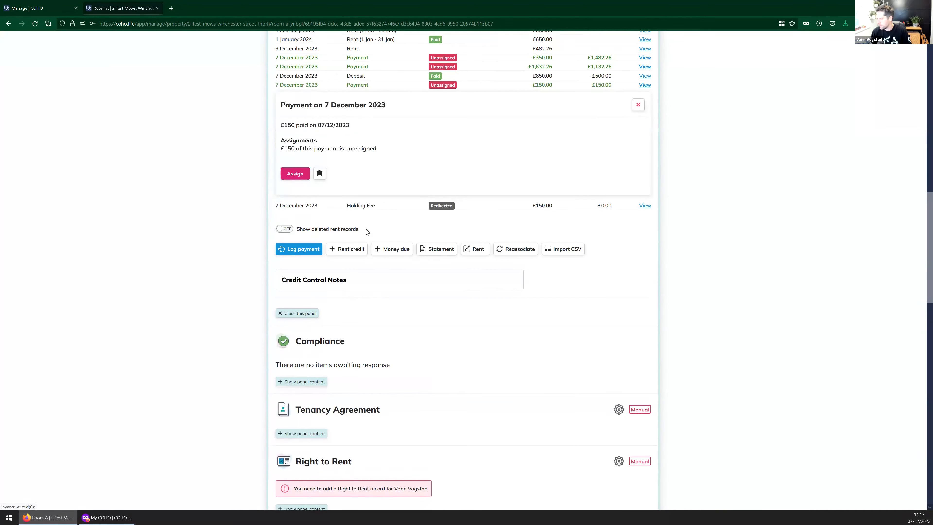
left_click(301, 175)
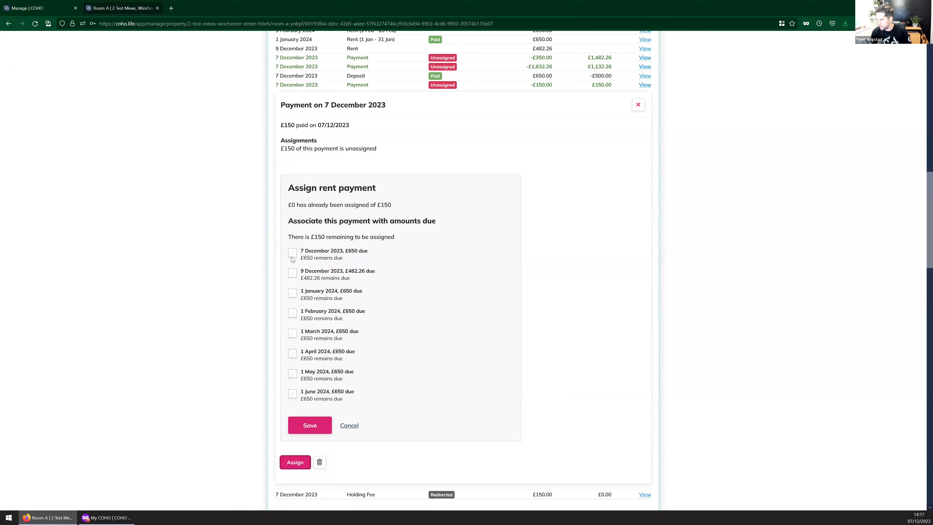
left_click(292, 254)
left_click(309, 425)
scroll(561, 293, "up", 7)
left_click_drag(351, 163, 620, 163)
left_click(619, 164)
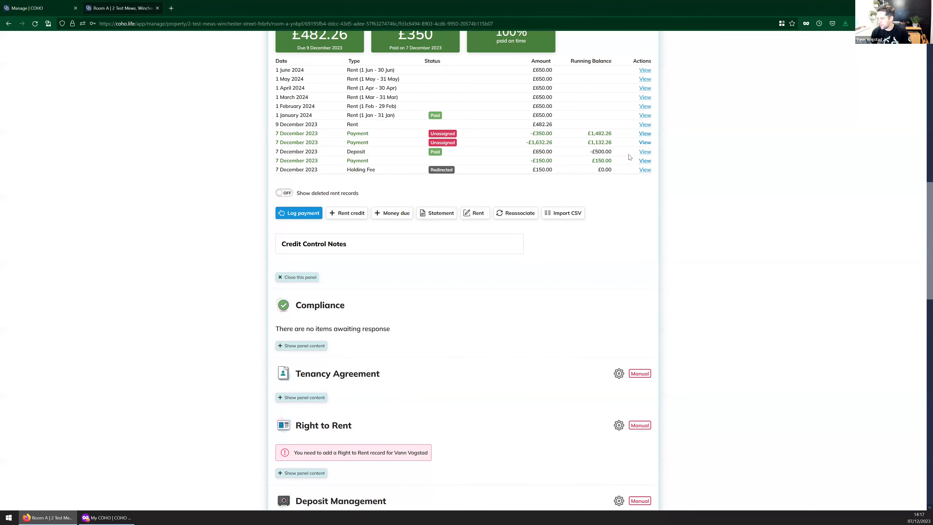
Step: Assign the £1,632.26 payment to the amounts due on 7 December 2023, 9 December 2023 and 1 January 2024, and save
left_click(644, 142)
left_click(308, 260)
left_click(291, 340)
left_click(292, 360)
left_click(292, 380)
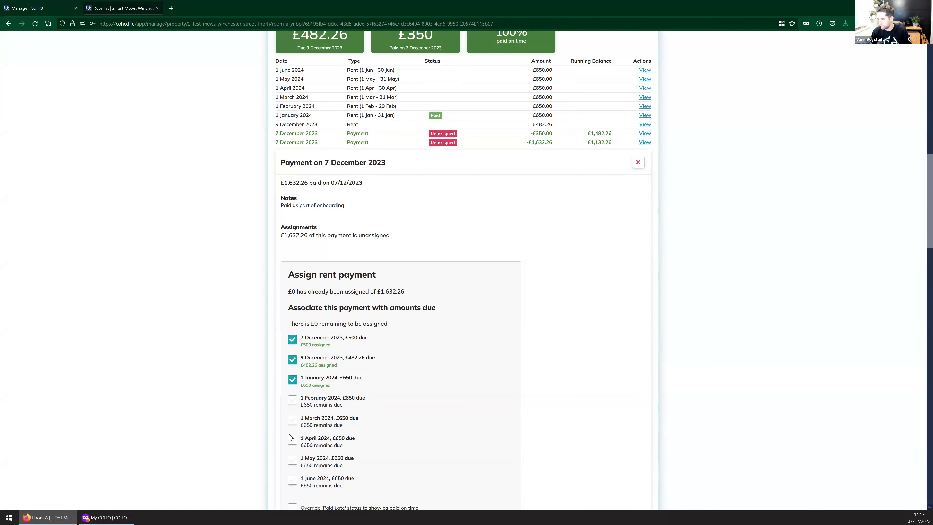
scroll(305, 389, "down", 4)
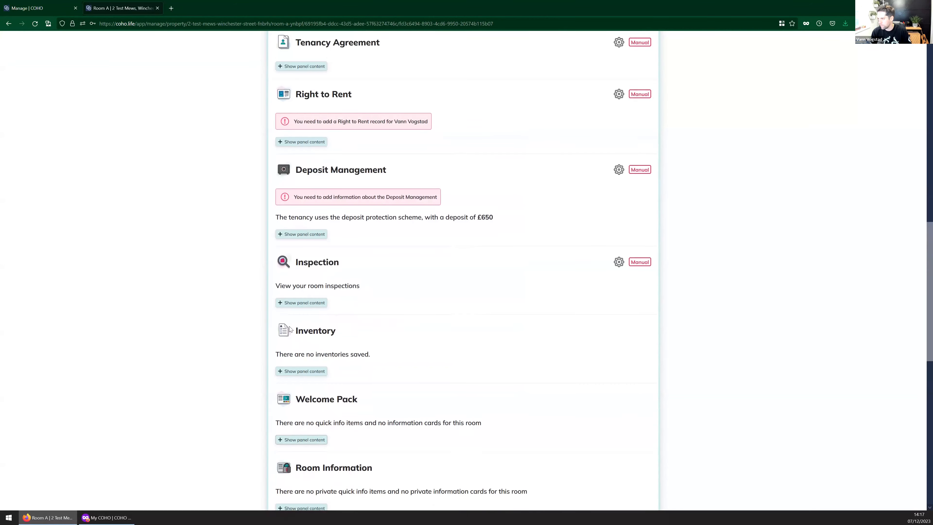
Step: Assign the £350 payment to the rent due on 1 February 2024 and save the assignment
left_click(644, 246)
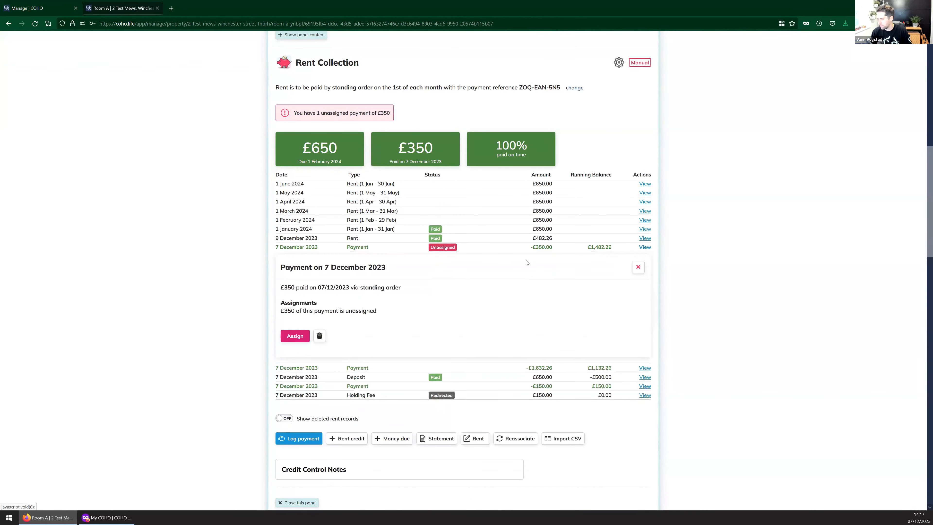
left_click(295, 335)
scroll(323, 352, "down", 2)
left_click(315, 347)
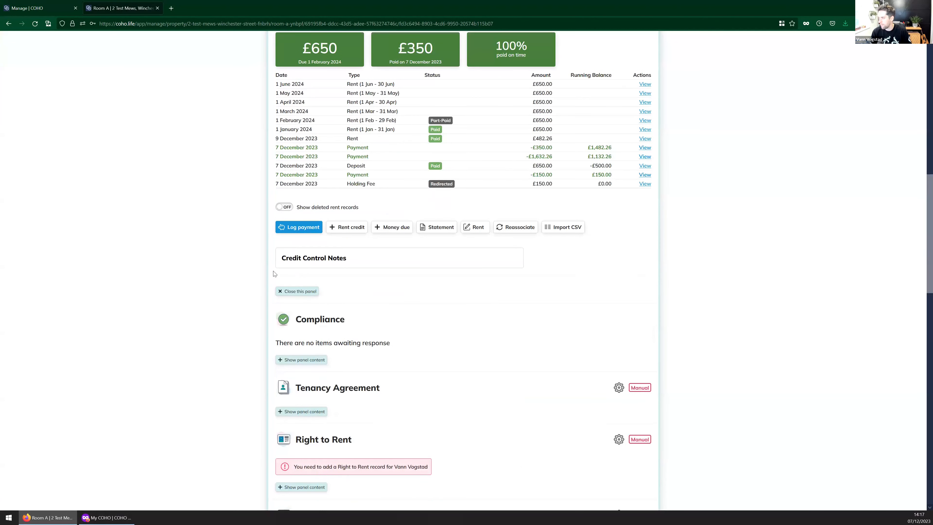
Step: Examine the 1 February rent and £350 payment rows, check the organisation's unassigned payments list, and return to Room A
scroll(265, 289, "up", 1)
left_click_drag(343, 168, 335, 160)
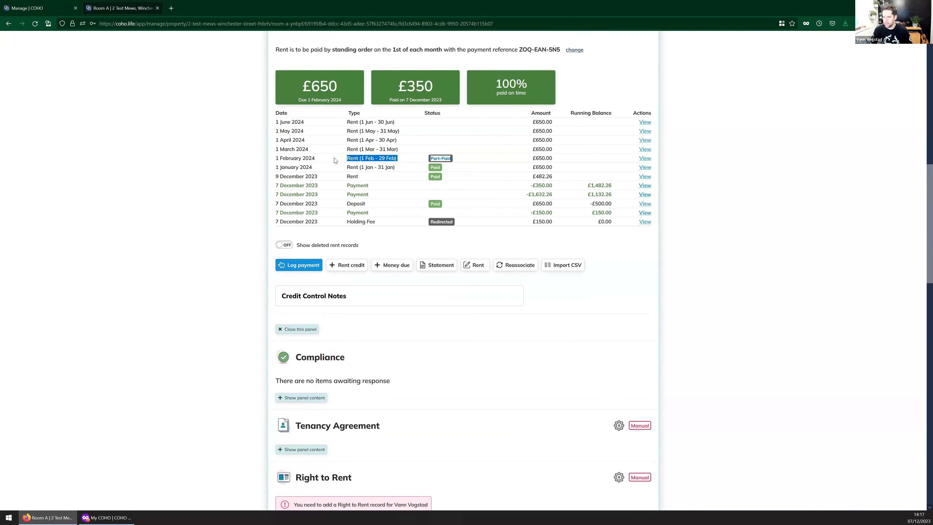
left_click(175, 268)
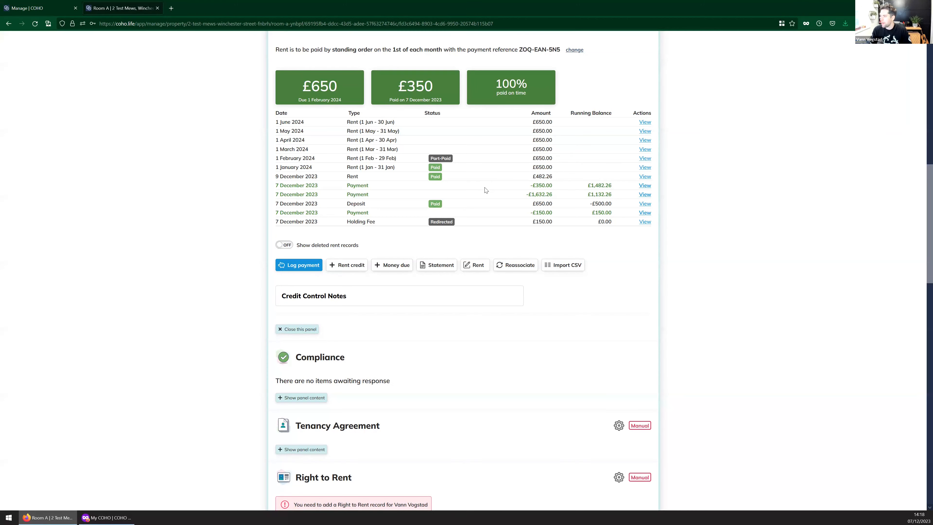
scroll(446, 203, "up", 2)
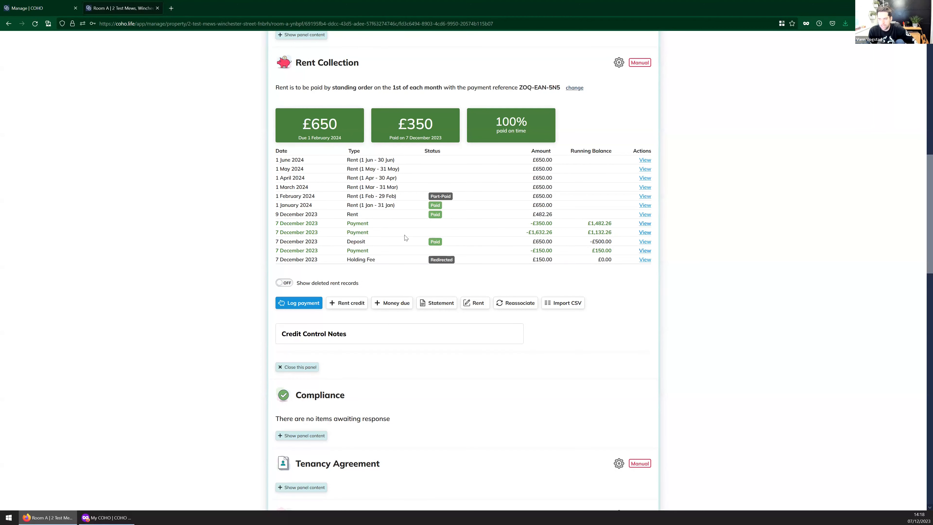
left_click_drag(371, 234, 319, 224)
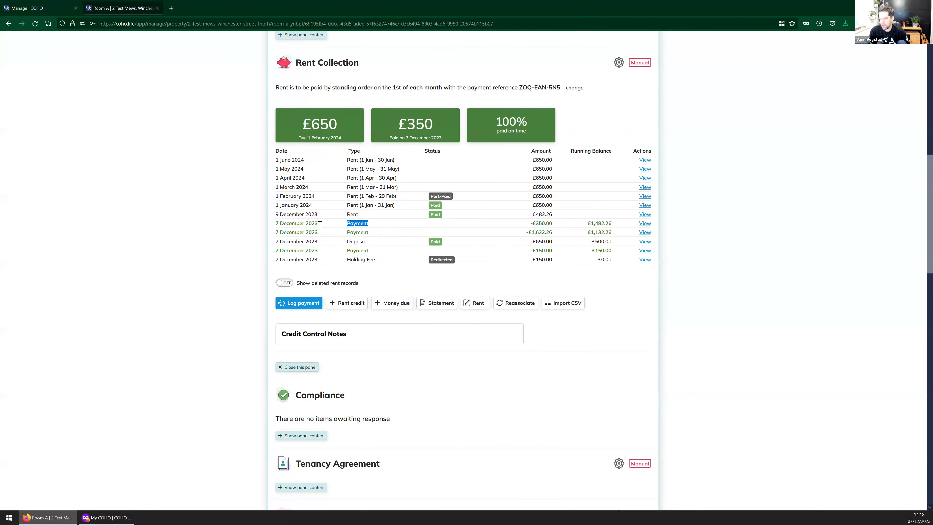
left_click(337, 223)
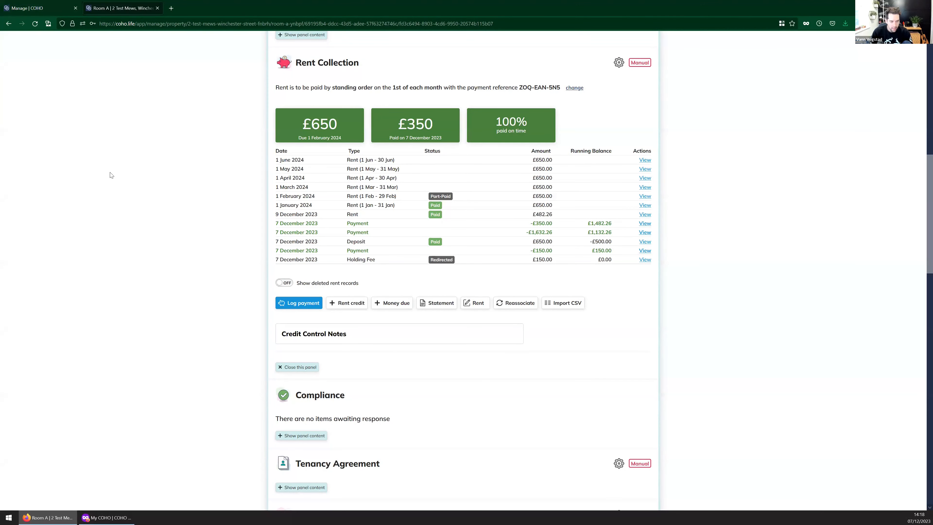
left_click(44, 5)
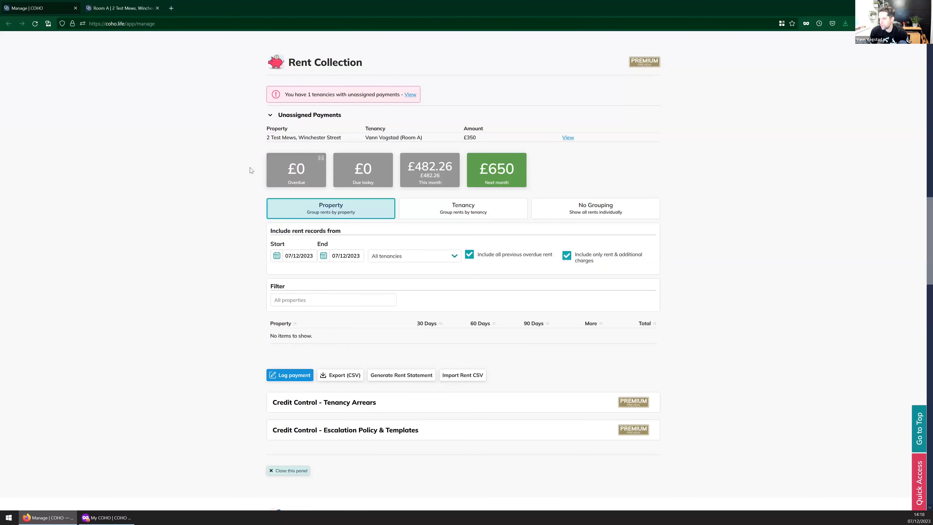
left_click(117, 6)
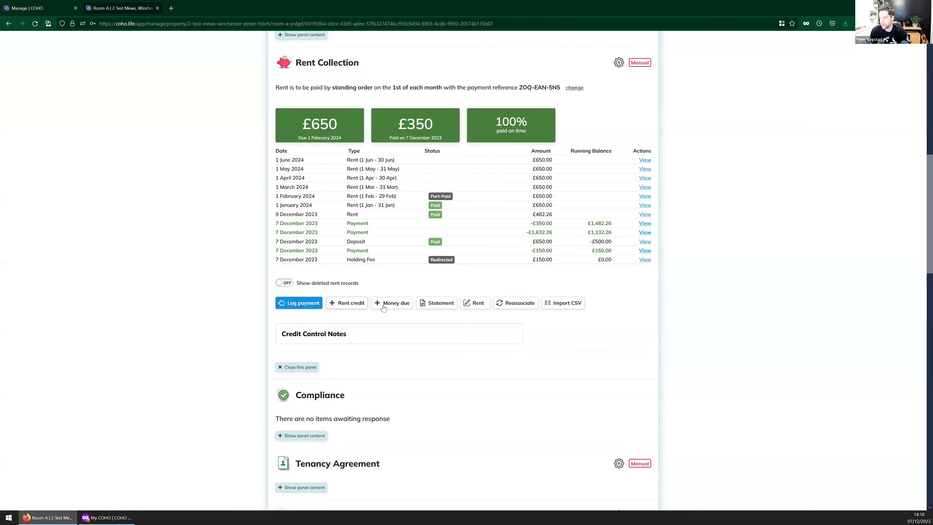
left_click(348, 303)
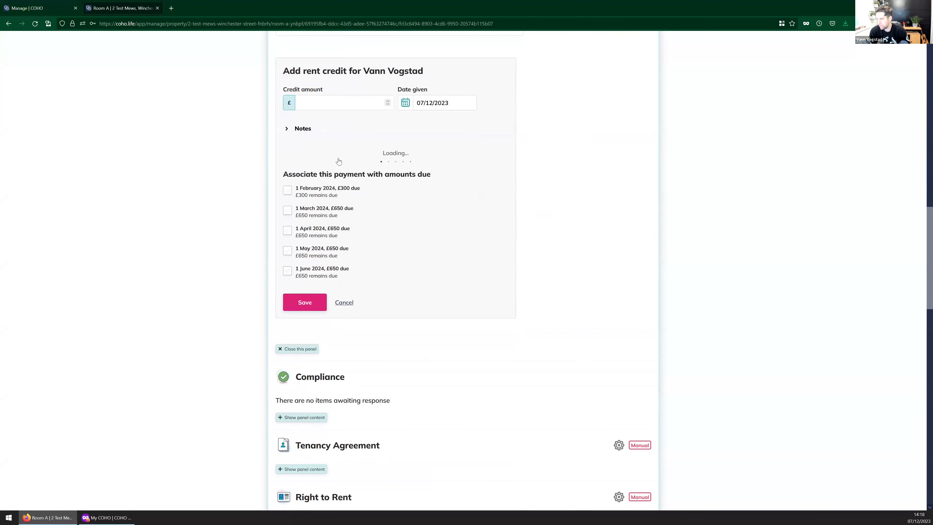
left_click(423, 99)
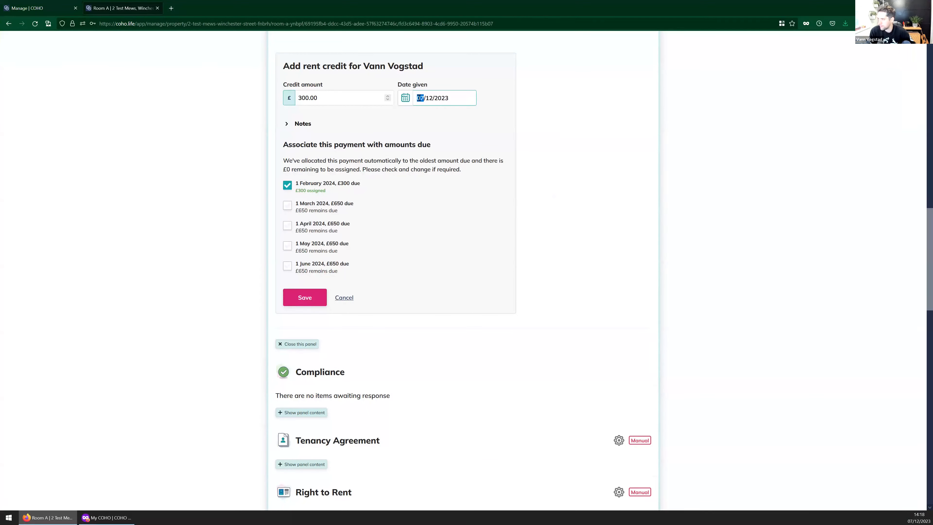
left_click(344, 299)
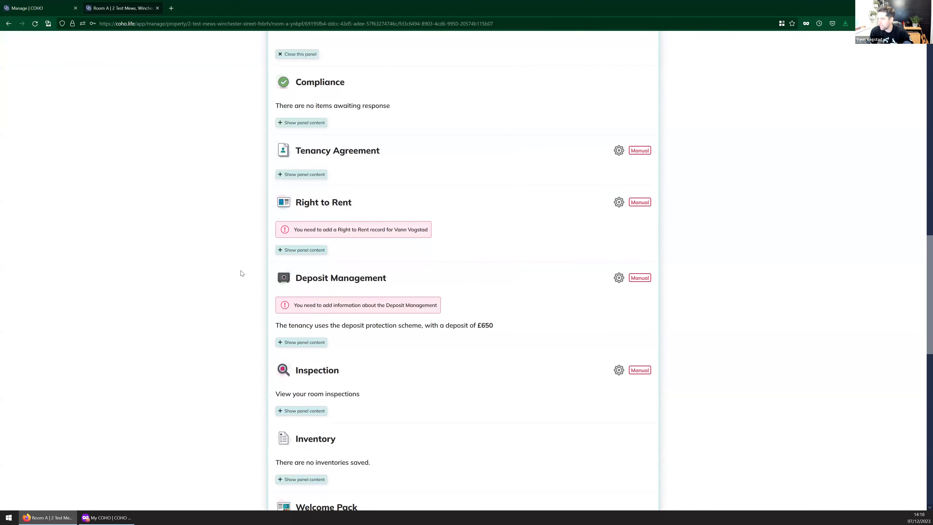
Step: Go back to the property page and open Room B's tenancy at its Rent Collection section
scroll(243, 274, "up", 10)
left_click(300, 155)
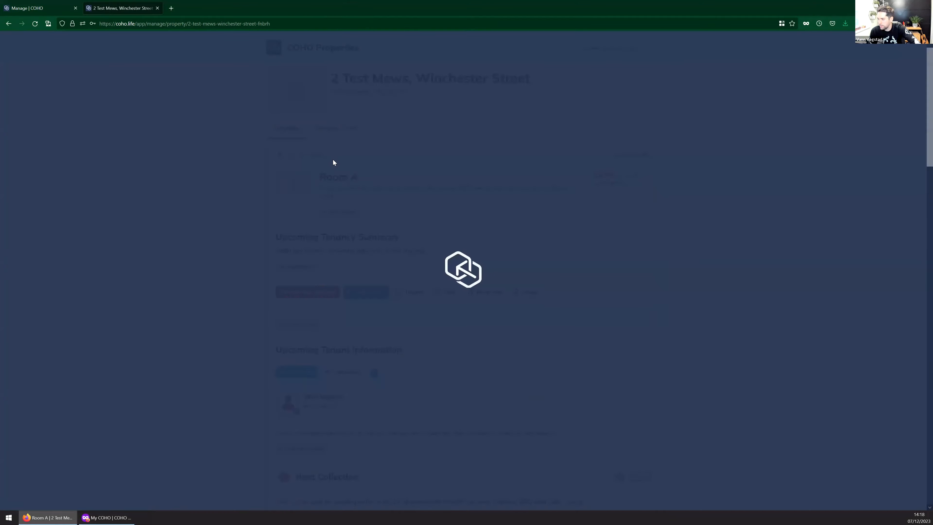
scroll(413, 318, "down", 5)
left_click(412, 320)
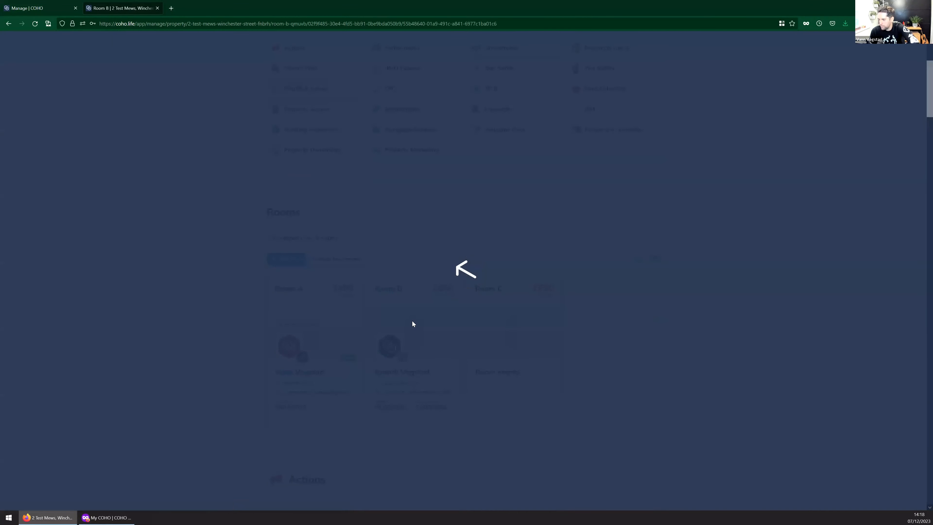
scroll(337, 176, "down", 10)
Step: Create Room B's rent schedule due on the first day of the month, with future rent only off, generated from tenancy start
left_click(472, 168)
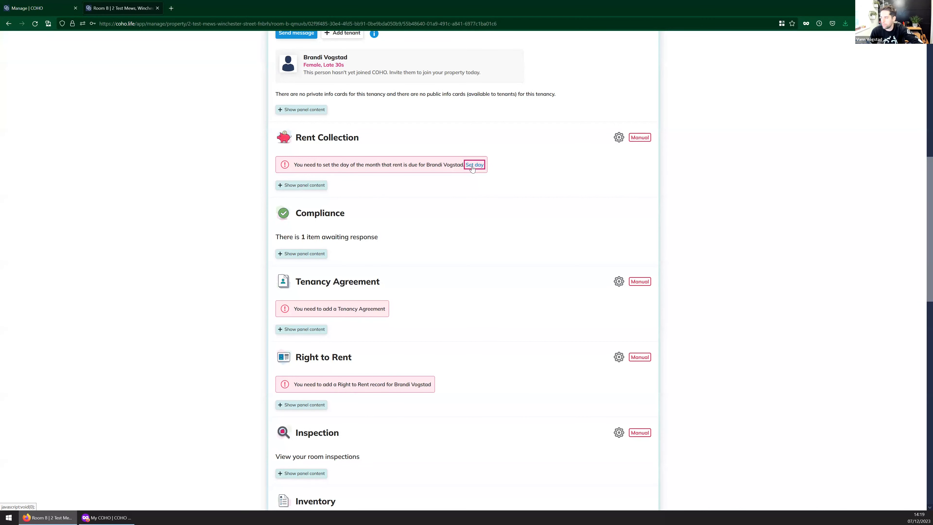
left_click(473, 168)
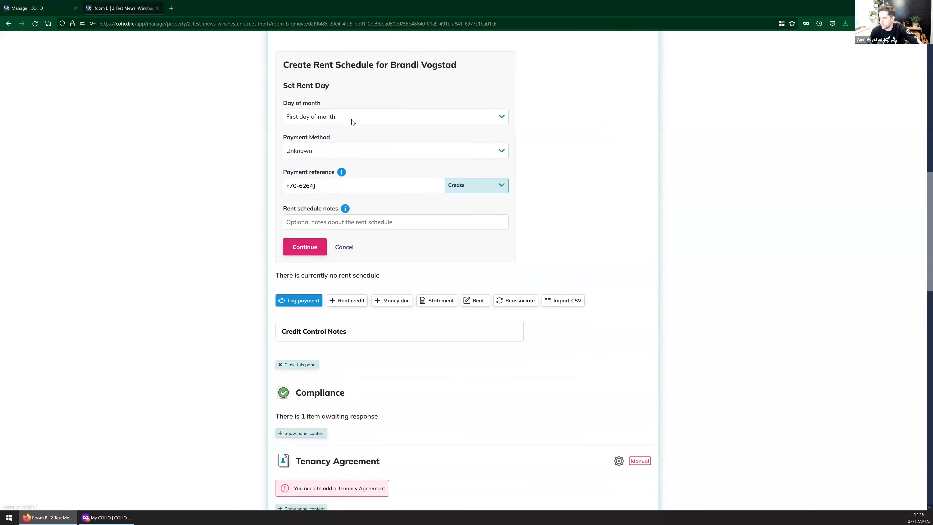
left_click(304, 244)
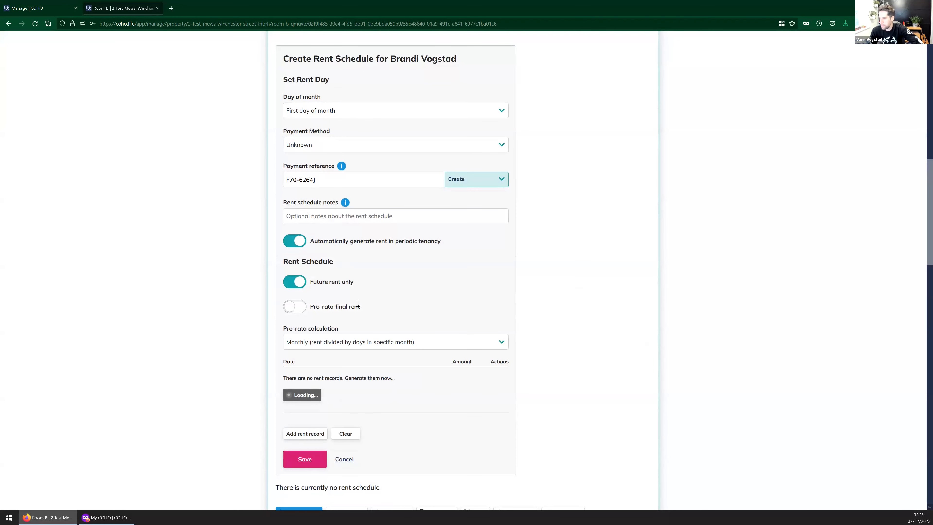
scroll(486, 289, "down", 3)
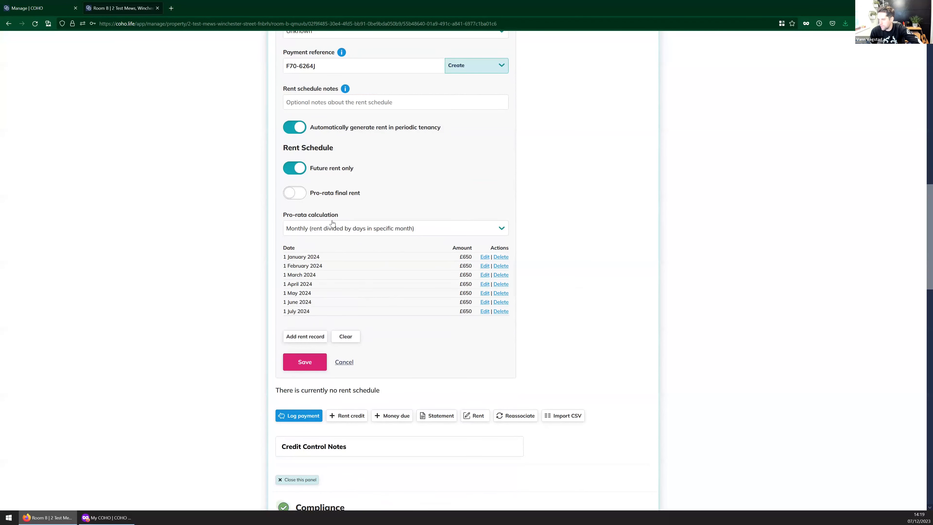
left_click(299, 168)
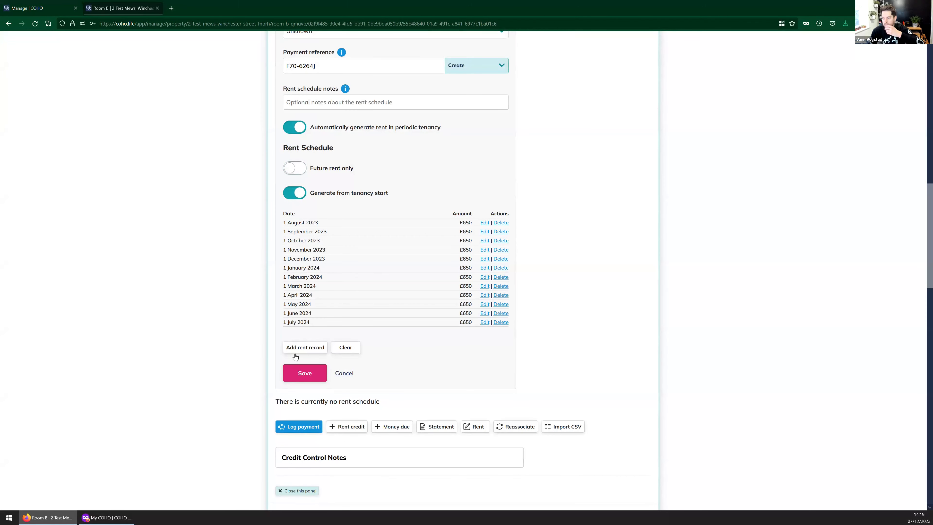
left_click(299, 373)
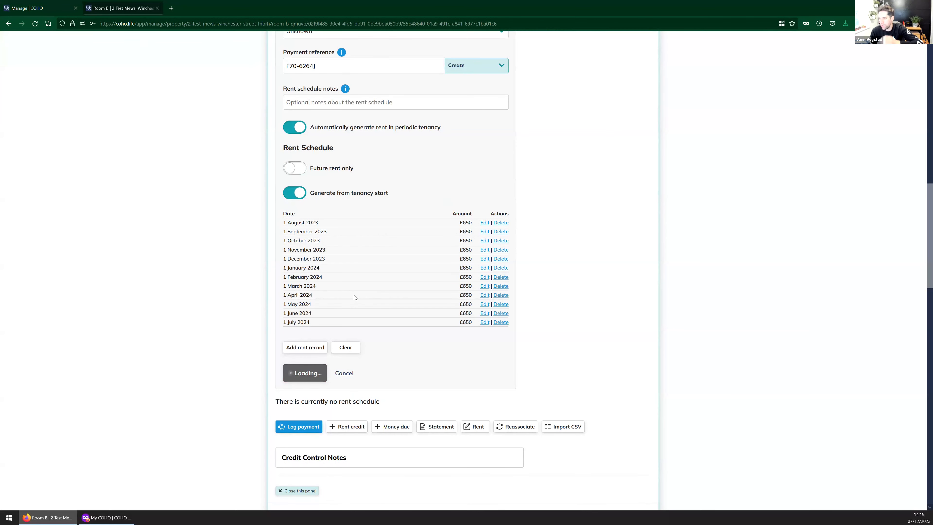
Step: Review Room B's rent schedule and open the details of the rent due on 1 August 2023
scroll(350, 305, "up", 2)
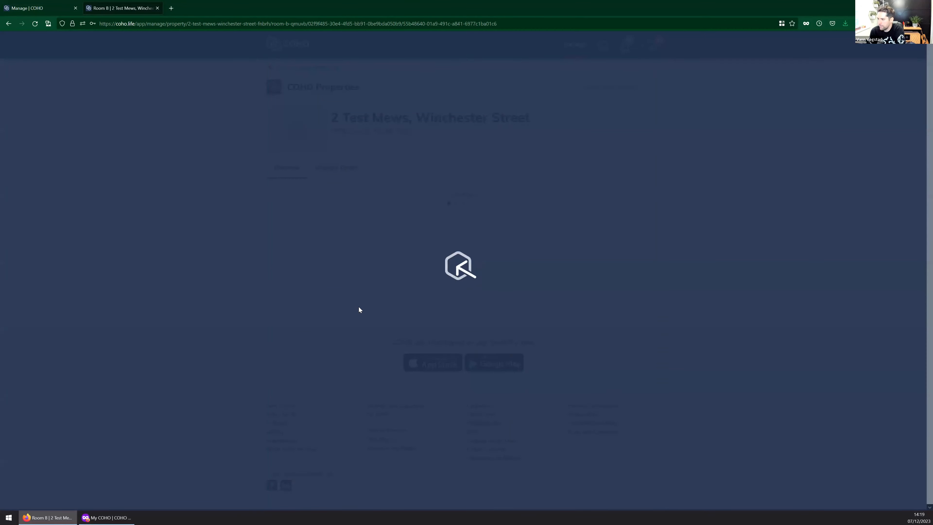
scroll(359, 310, "down", 9)
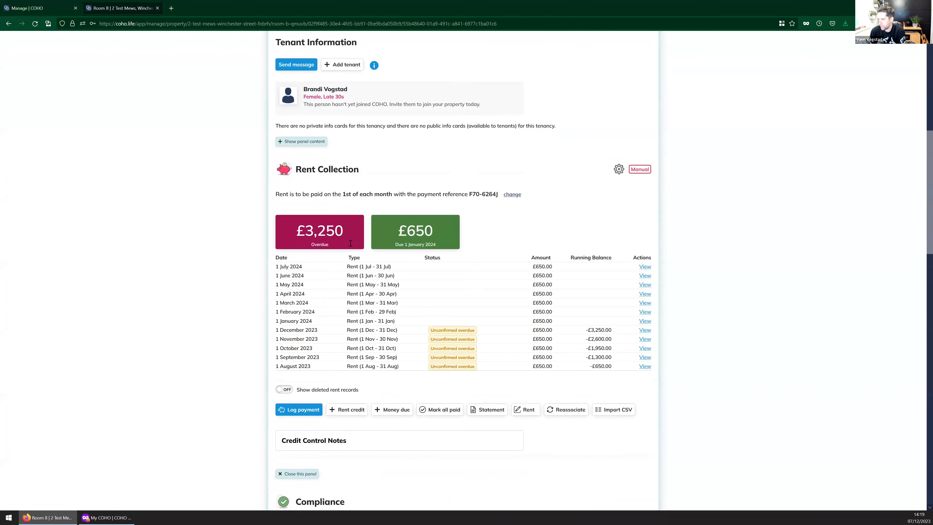
scroll(351, 243, "down", 3)
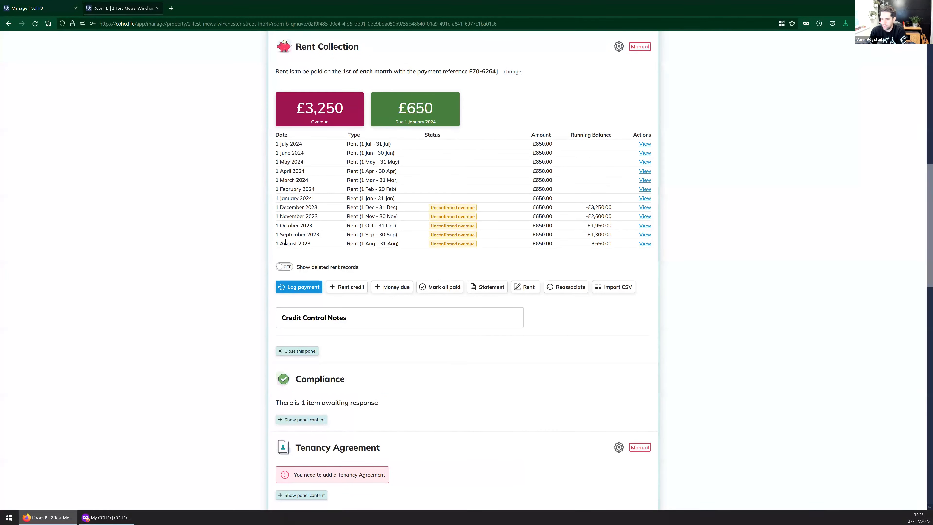
left_click(645, 244)
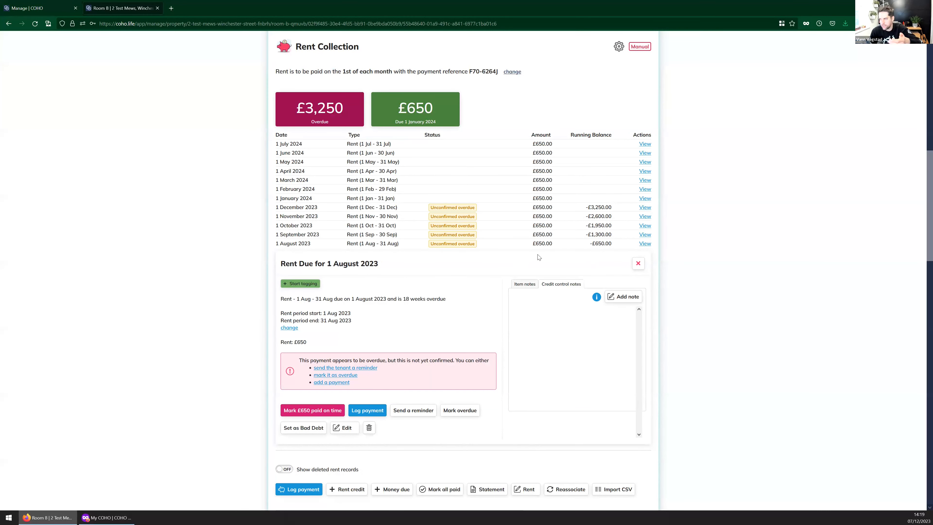
Step: Mark Room B's £650 rents due on 1 August and 1 September 2023 as paid on time
scroll(427, 304, "down", 2)
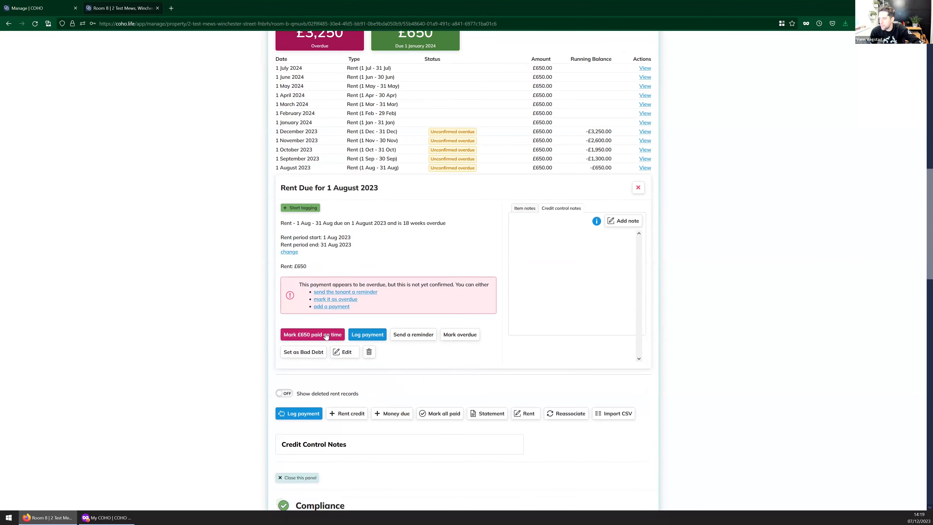
left_click(324, 335)
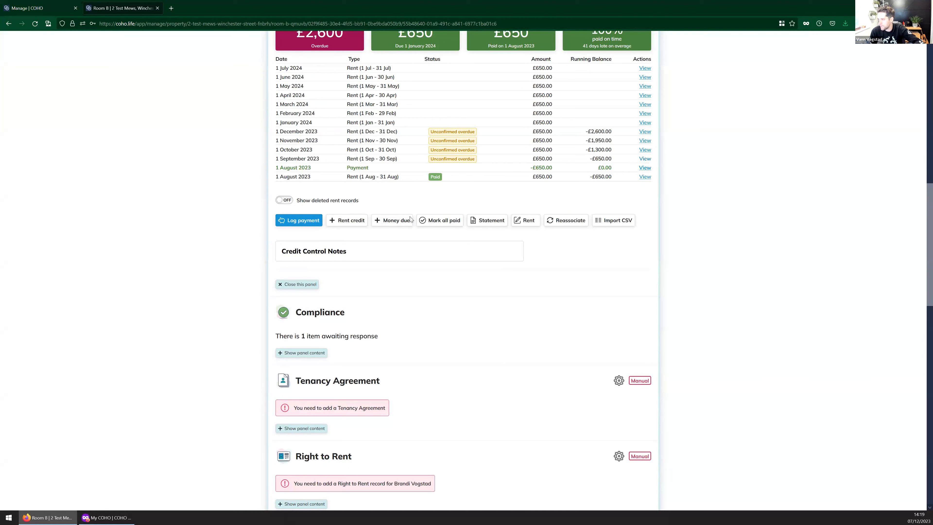
left_click(645, 158)
left_click(312, 325)
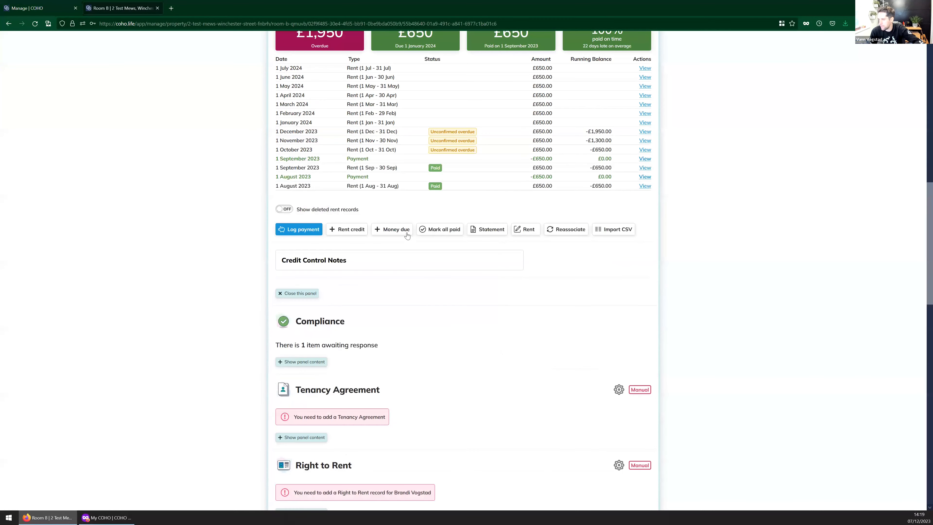
Step: Log a £650 payment dated 06/10/2023 and assign it to the rent due on 1 October 2023
scroll(396, 197, "up", 1)
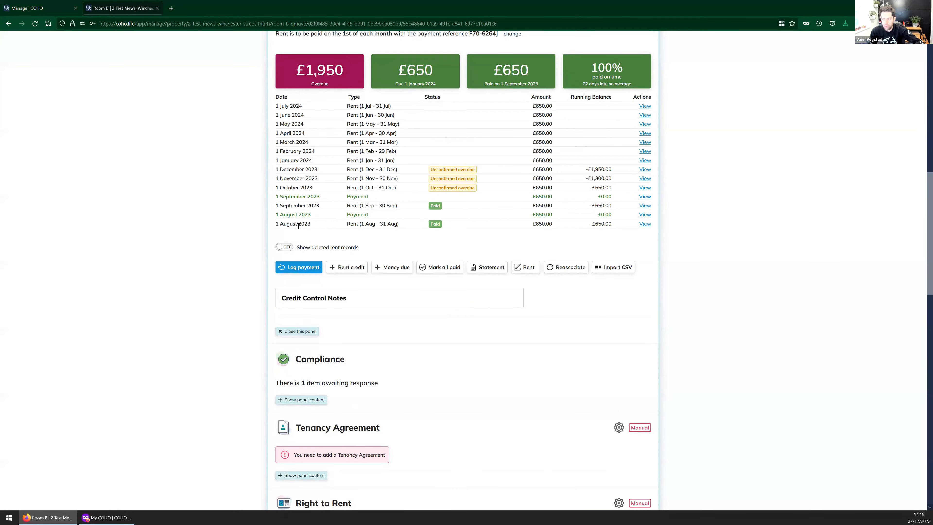
left_click(313, 269)
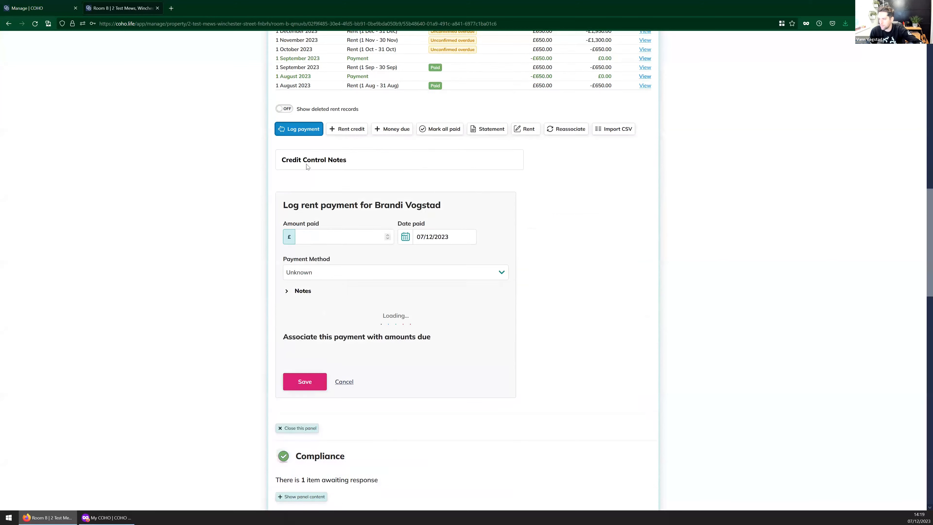
left_click_drag(429, 97, 420, 100)
type("0")
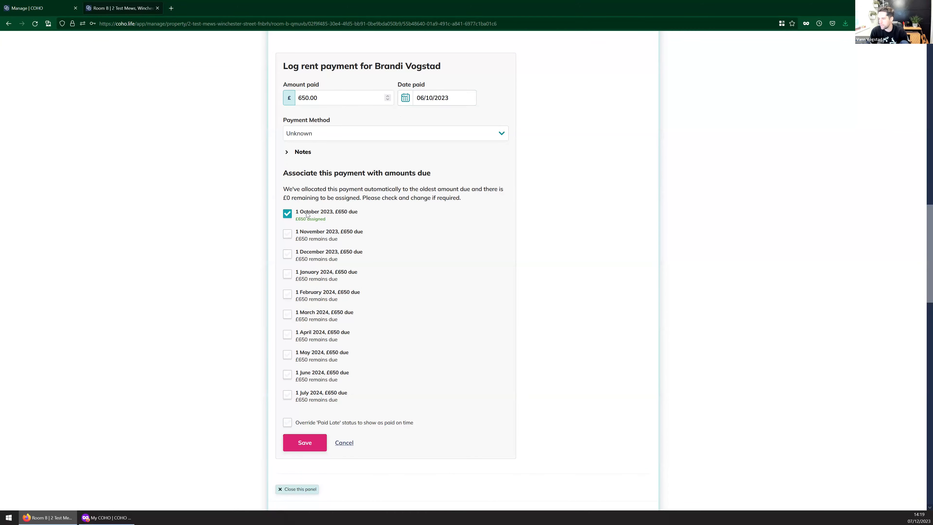
left_click(292, 445)
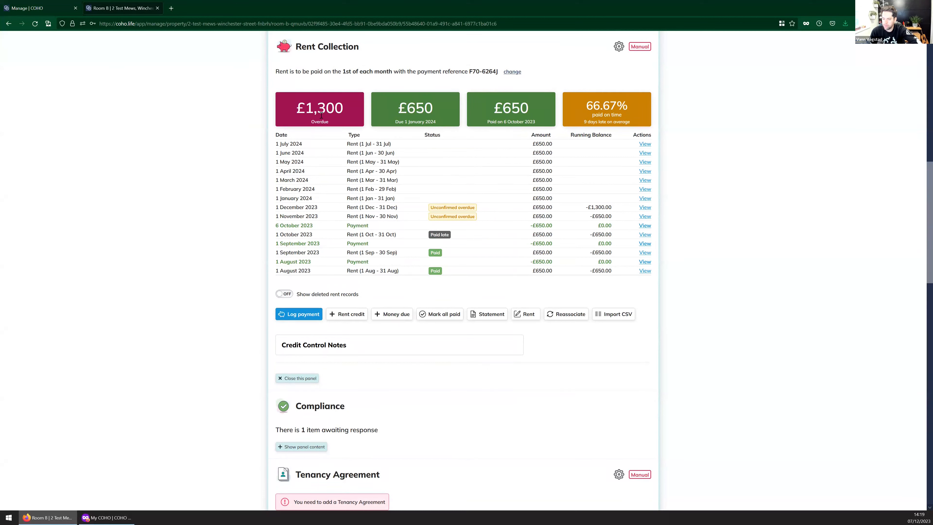
Step: Check Room B's paid-on-time figure, look over the organisation's Manage page, and return to Room B
left_click_drag(619, 117, 631, 123)
left_click(632, 120)
left_click(59, 9)
scroll(243, 250, "up", 10)
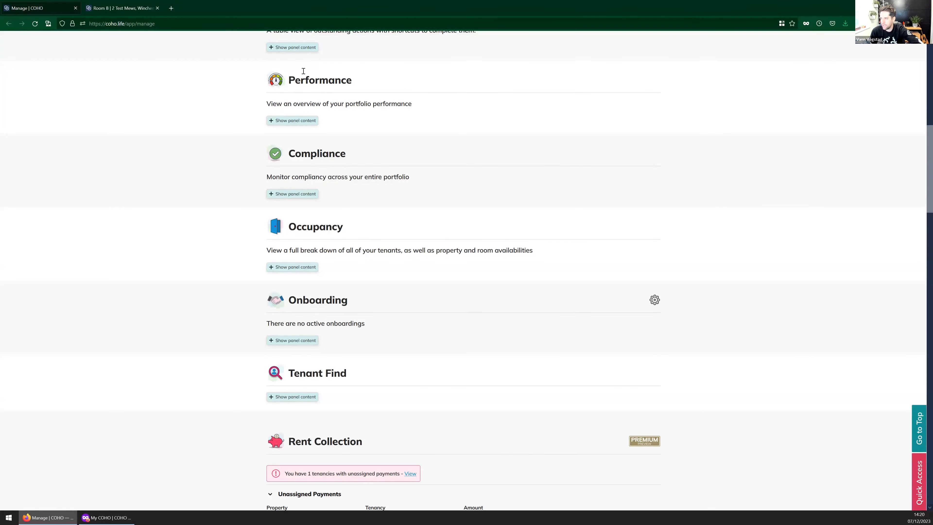
left_click(137, 5)
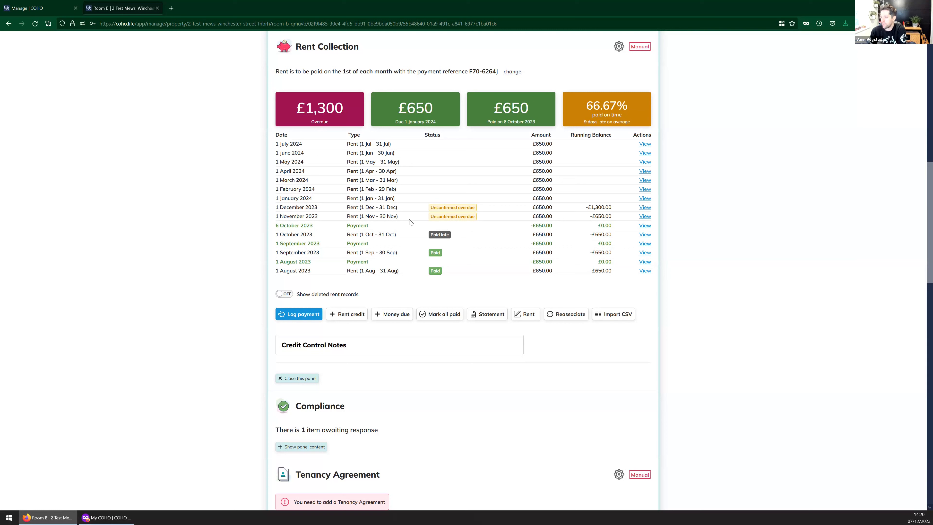
Step: Mark the rent due on 1 November 2023 as overdue with the reason not known, and close its details
left_click(645, 216)
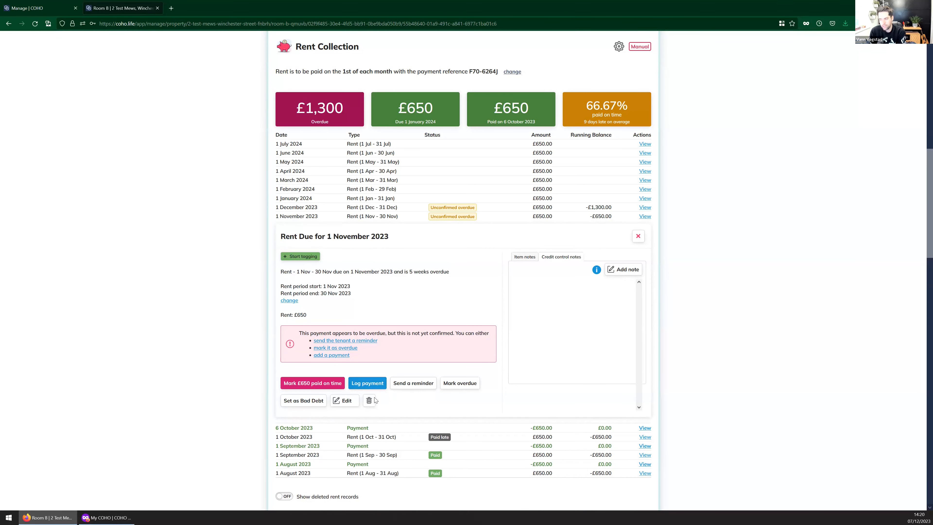
left_click(459, 382)
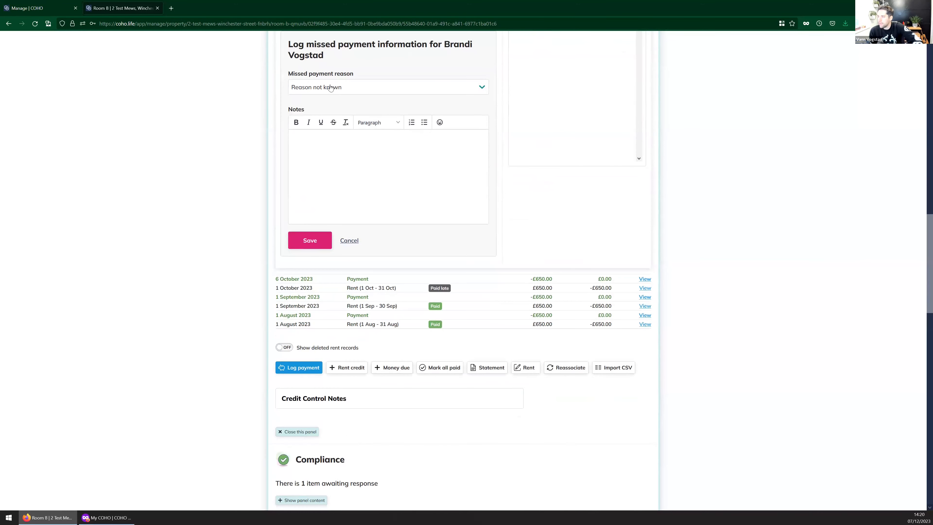
left_click(330, 87)
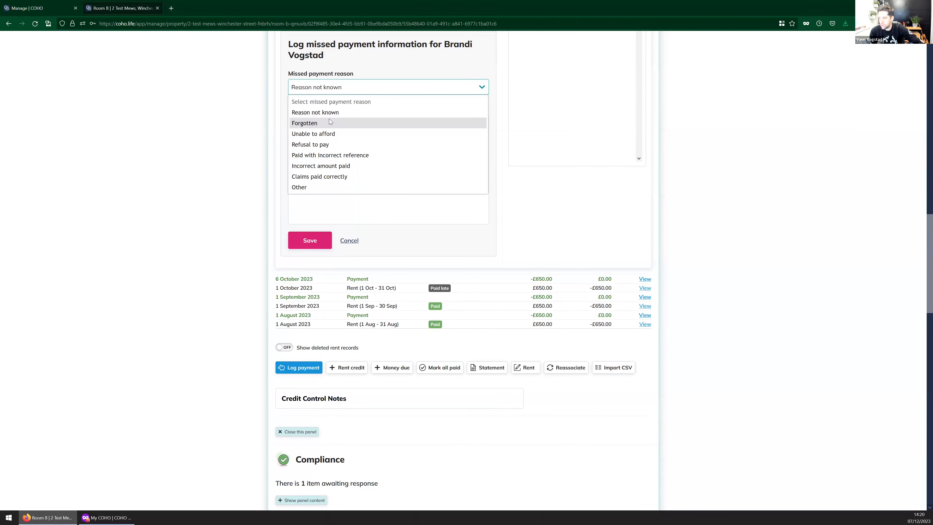
left_click(316, 112)
left_click(310, 240)
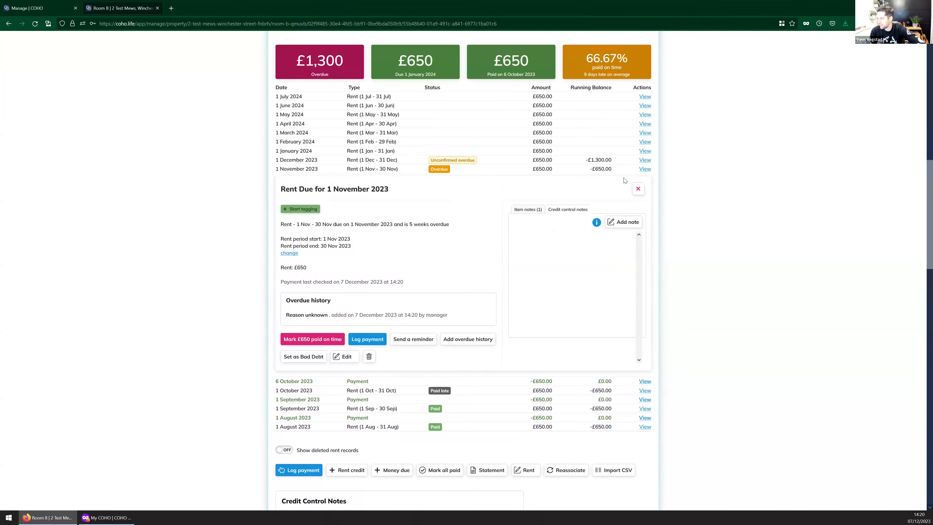
left_click(638, 189)
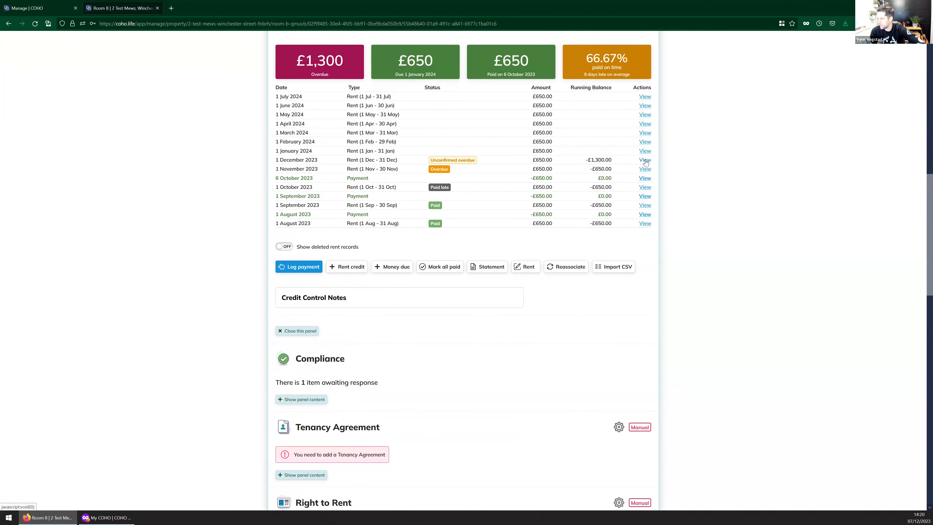
Step: Mark the rent due on 1 December 2023 as overdue, keeping the default missed payment reason, and close its details
left_click(645, 160)
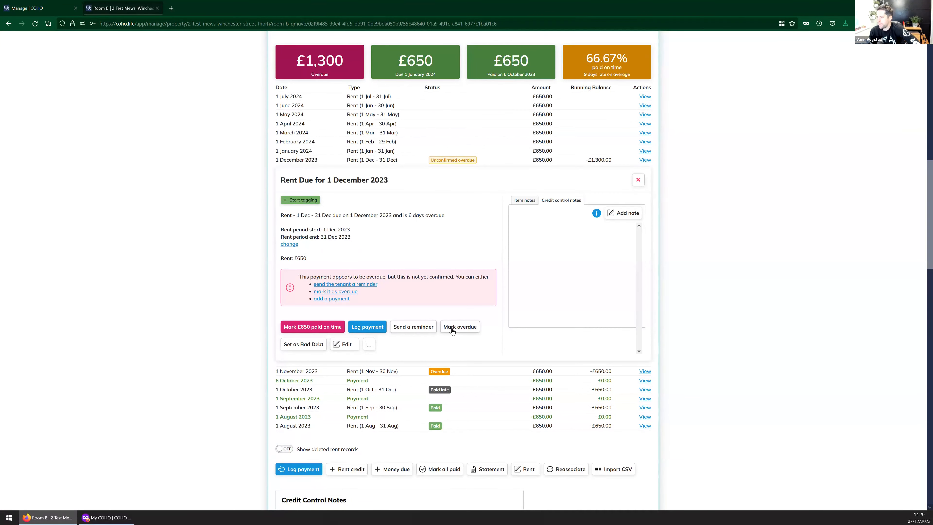
left_click(462, 332)
left_click(307, 241)
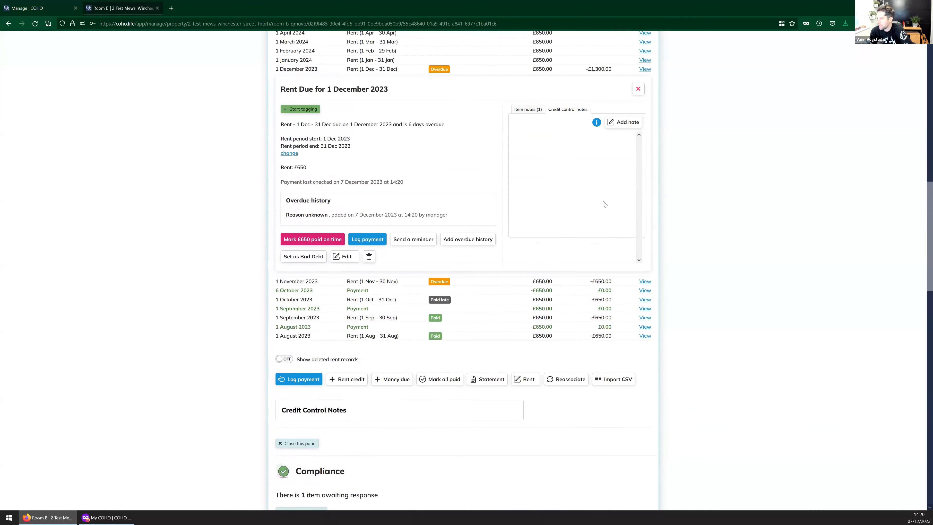
scroll(604, 204, "up", 1)
left_click(638, 151)
scroll(404, 225, "up", 2)
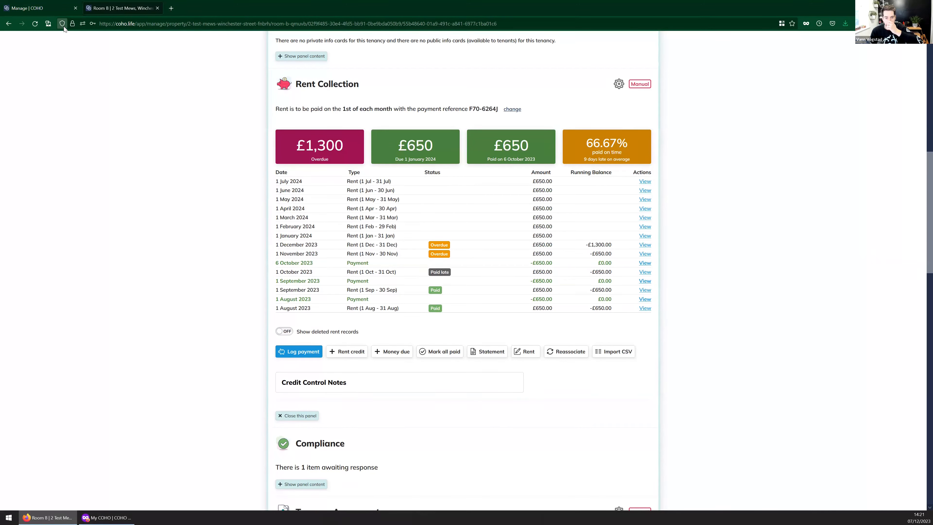
Step: Switch to the organisation's Manage page, reload it, and open its Rent Collection section
left_click(55, 7)
left_click(135, 24)
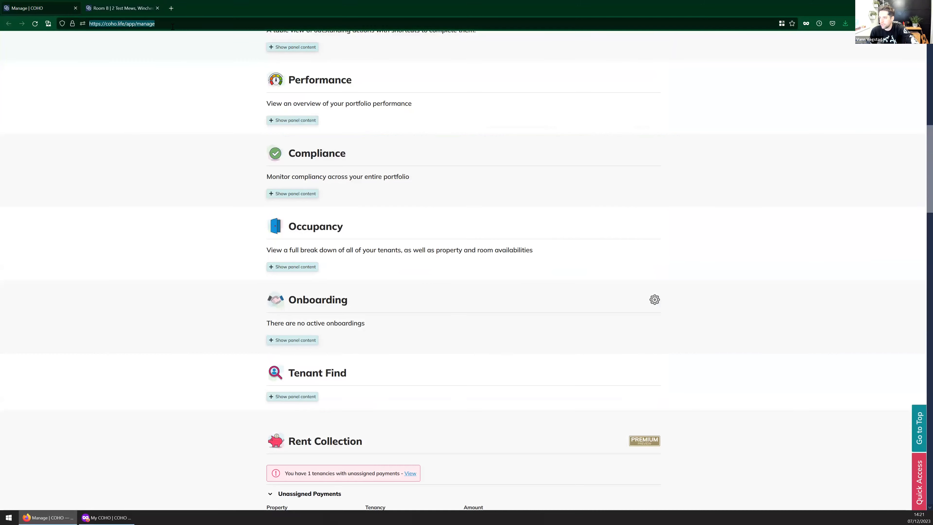
key("Return")
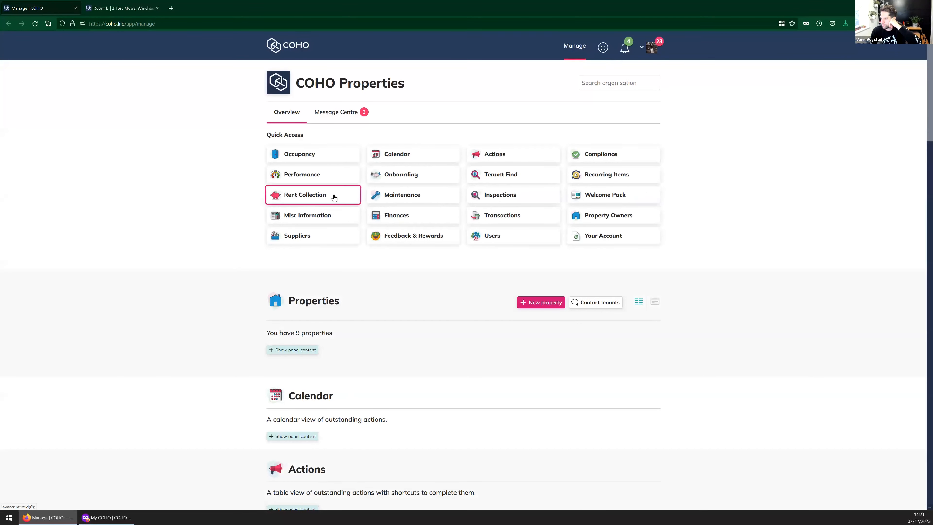
left_click(334, 197)
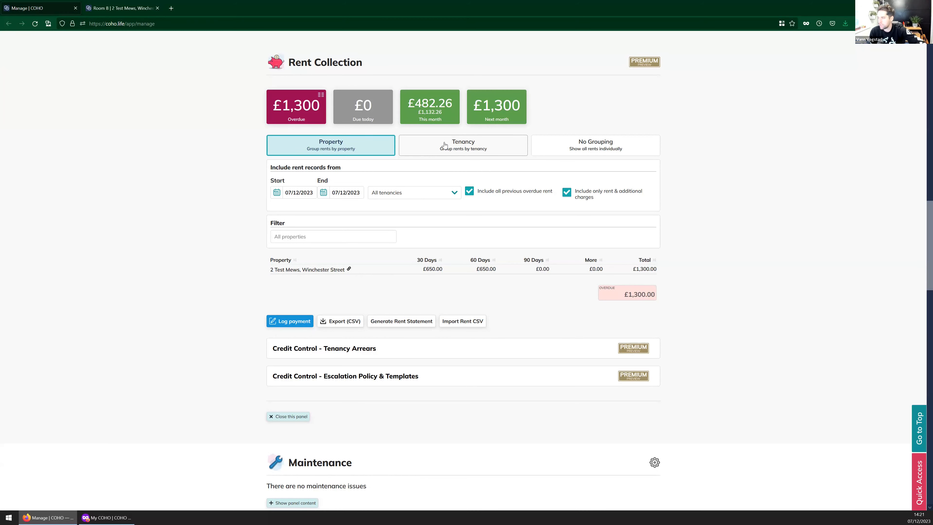
Step: Group the organisation's rents by tenancy and examine Room B's 30-day and 60-day arrears
left_click(403, 149)
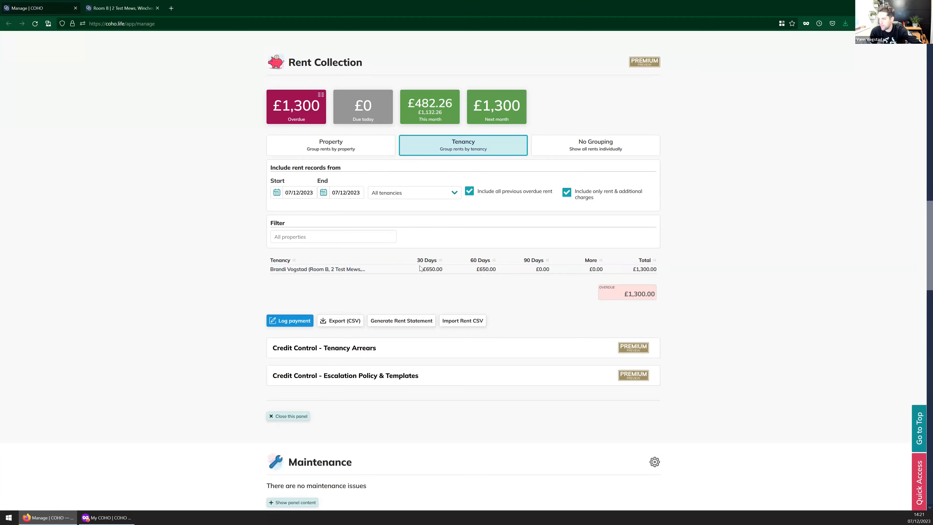
left_click_drag(421, 269, 455, 271)
left_click(460, 274)
left_click_drag(499, 268, 449, 271)
left_click(449, 272)
Step: Show all overdue rents individually and open the details of the rent due on 1 November 2023
left_click(578, 149)
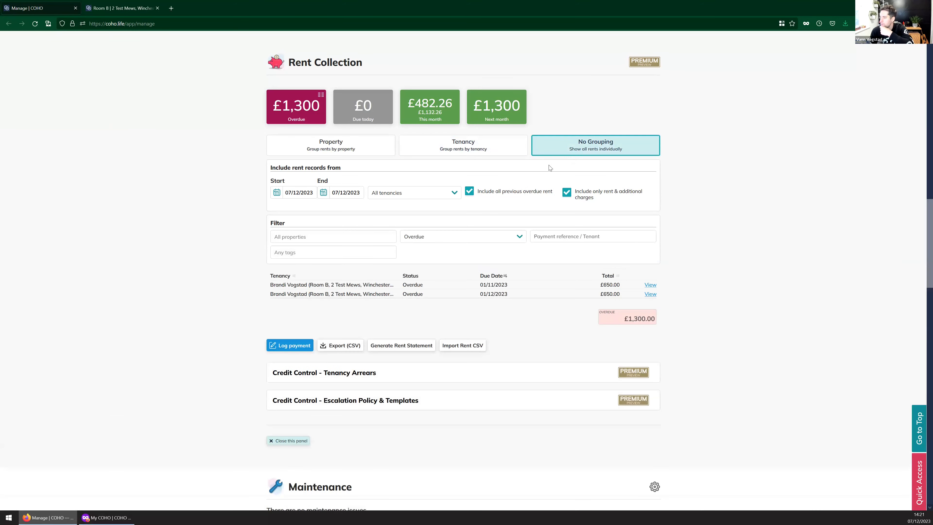
scroll(548, 167, "down", 3)
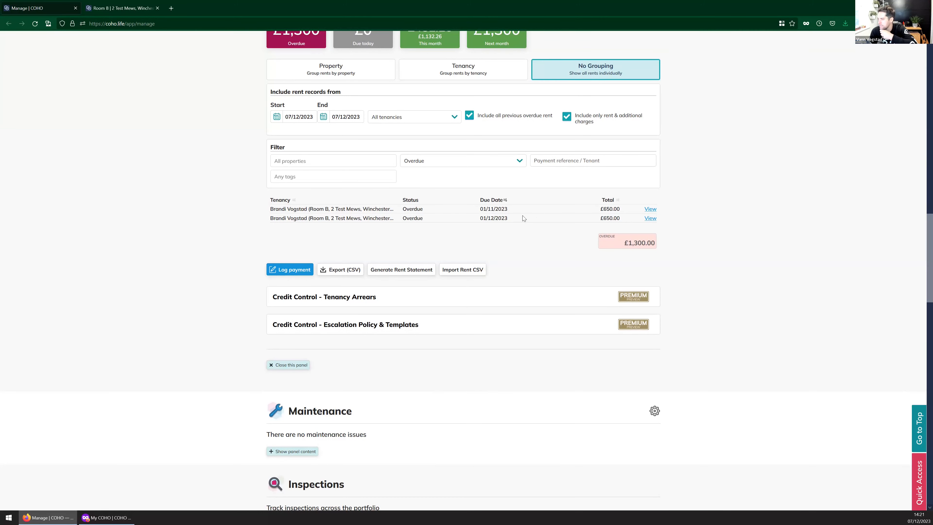
left_click(646, 209)
scroll(401, 293, "down", 3)
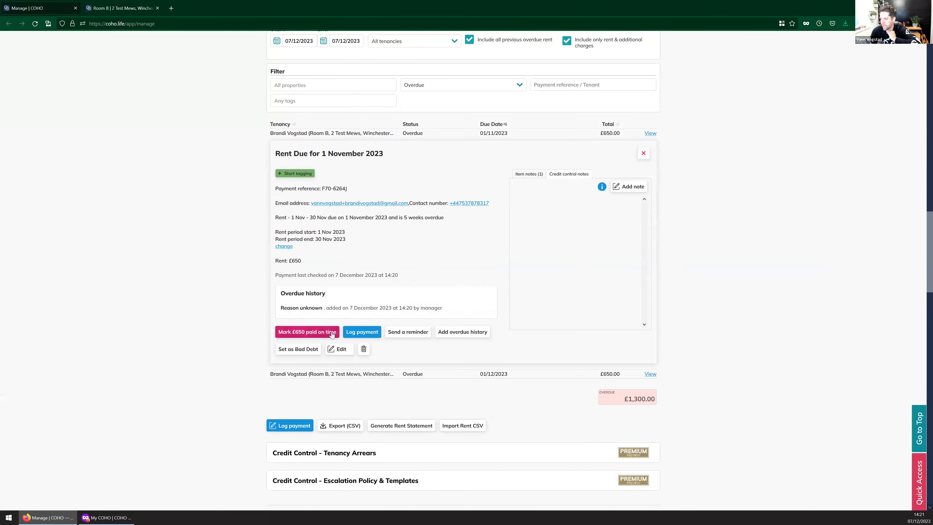
Step: Write the tenant an overdue rent reminder with the message "Please pay!" and open its email preview
left_click(402, 335)
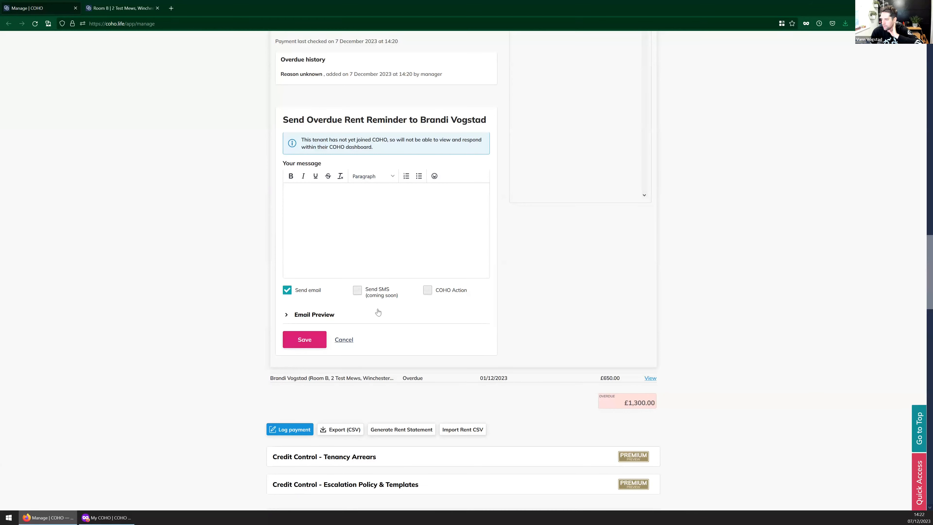
left_click(318, 201)
type("Please pay!")
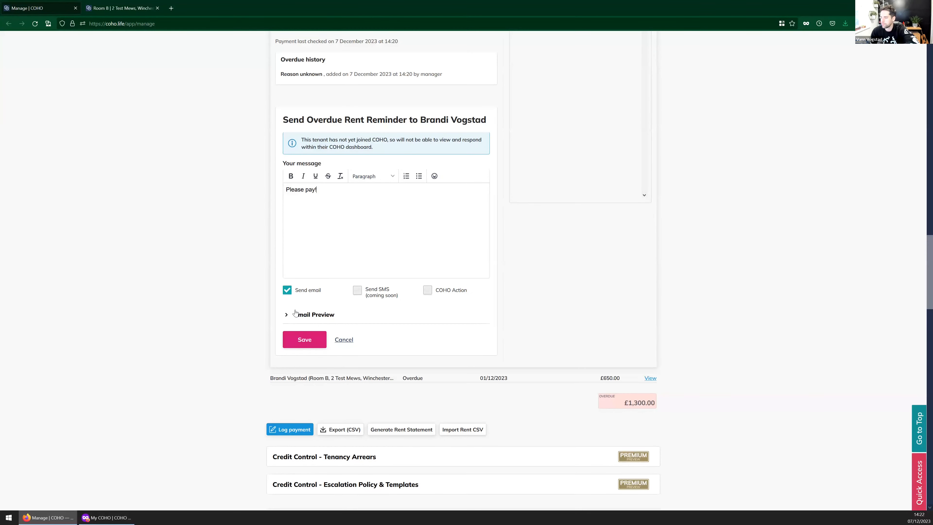
left_click(295, 314)
scroll(292, 309, "down", 2)
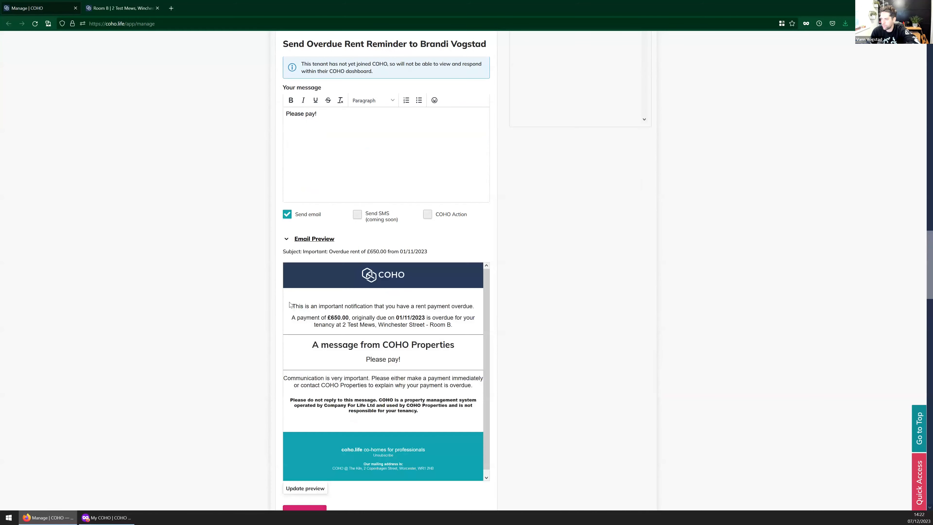
Step: Check the custom message in the reminder's email preview and send the reminder by email
scroll(318, 234, "down", 2)
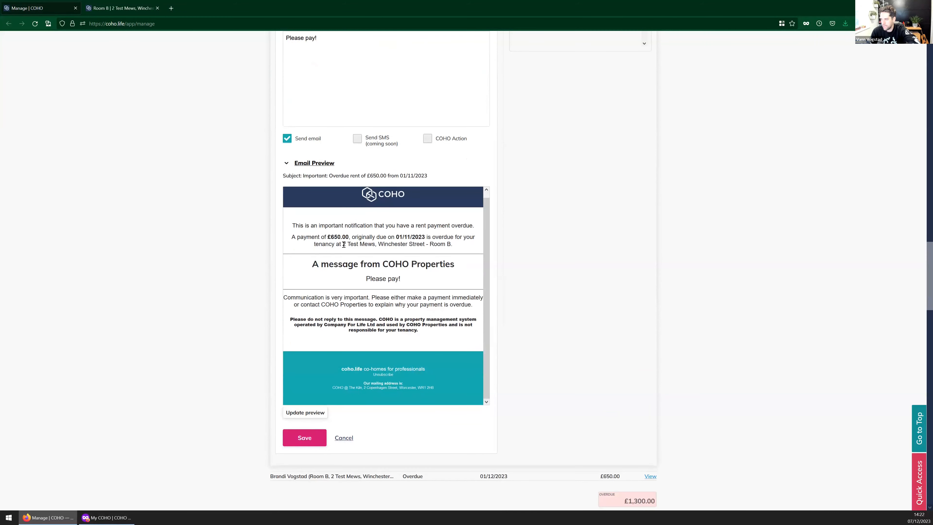
left_click_drag(404, 284, 341, 284)
left_click(375, 290)
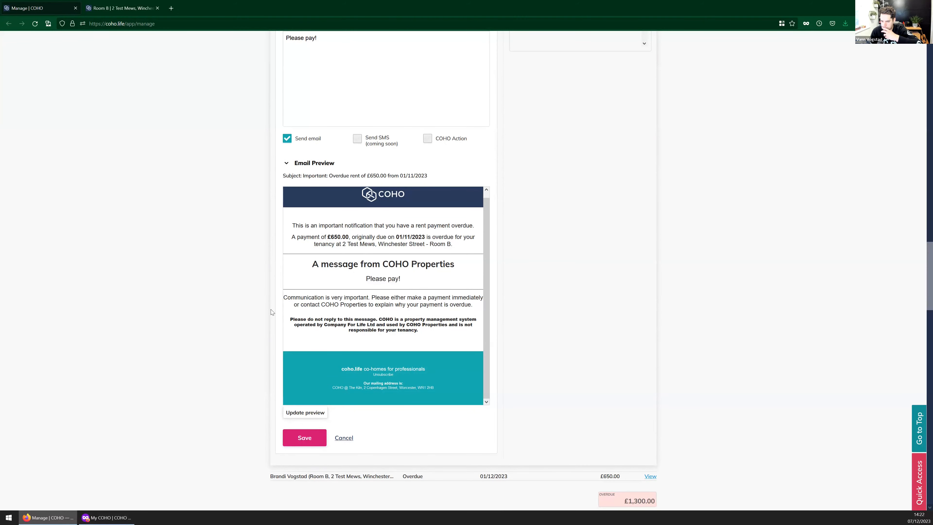
scroll(191, 345, "down", 1)
left_click(302, 401)
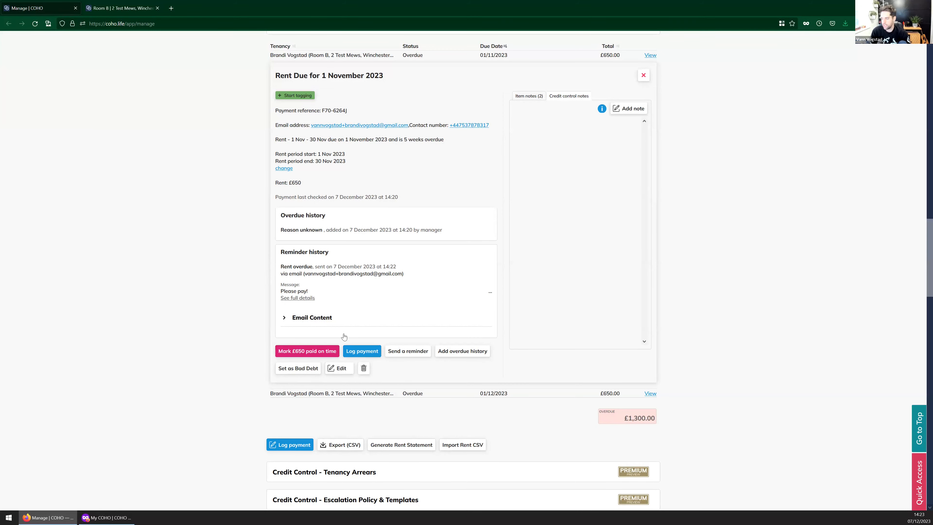
Step: Close the 1 November rent details and review the organisation's overdue rent list, summary figures and filters
scroll(661, 132, "up", 2)
left_click(643, 151)
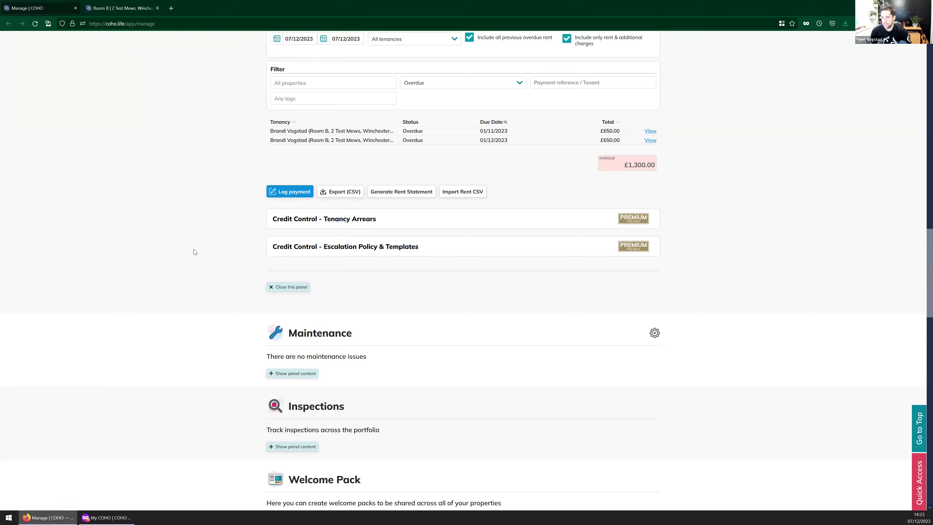
scroll(253, 277, "up", 3)
scroll(532, 246, "down", 1)
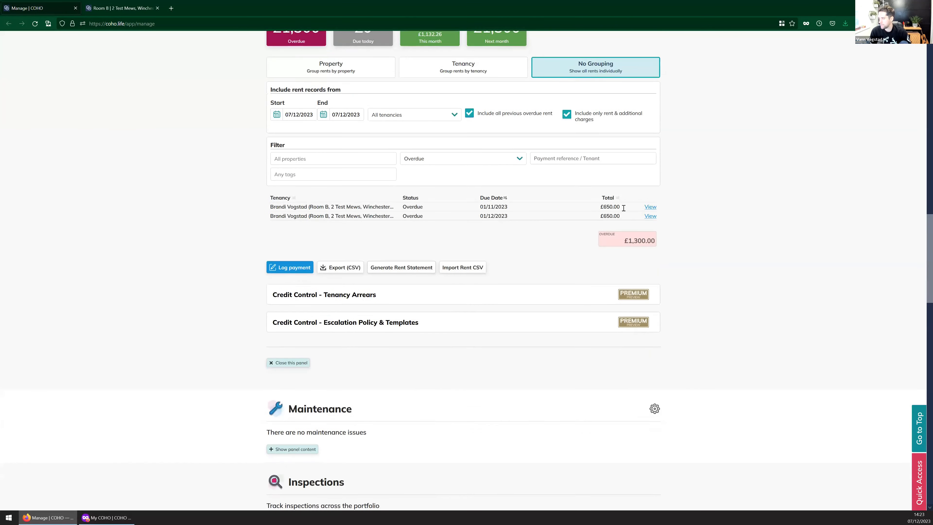
scroll(367, 263, "up", 2)
scroll(308, 285, "down", 1)
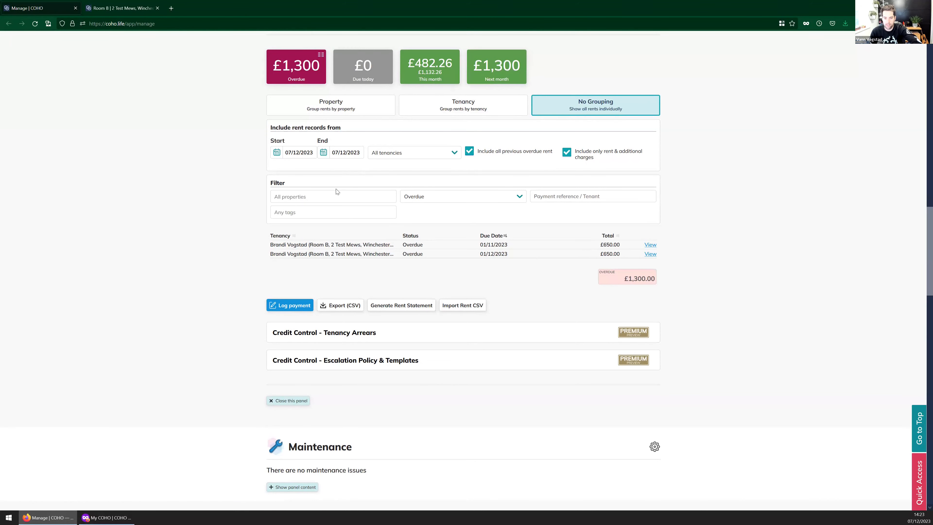
scroll(240, 315, "down", 1)
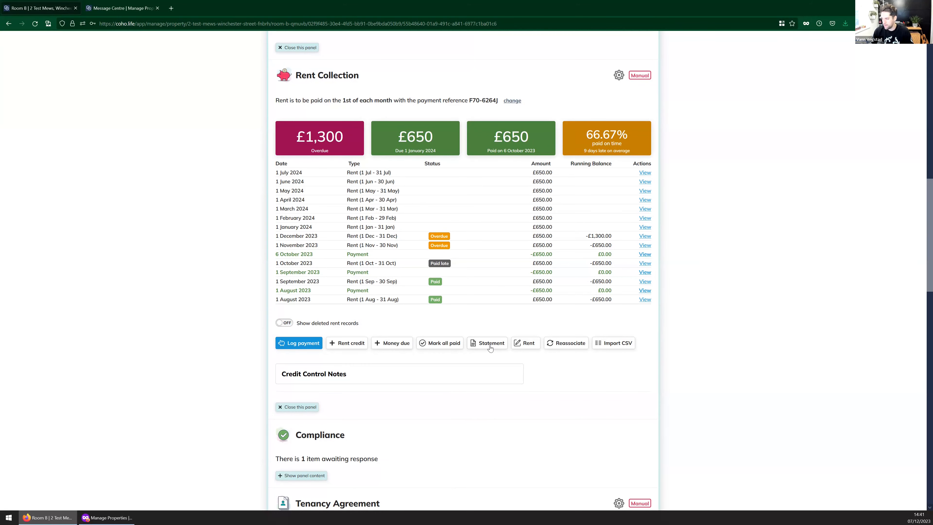
Step: Create a rent statement for Room B's current tenancy covering 01/12/2023 to 31/12/2023
left_click(490, 342)
scroll(397, 214, "down", 5)
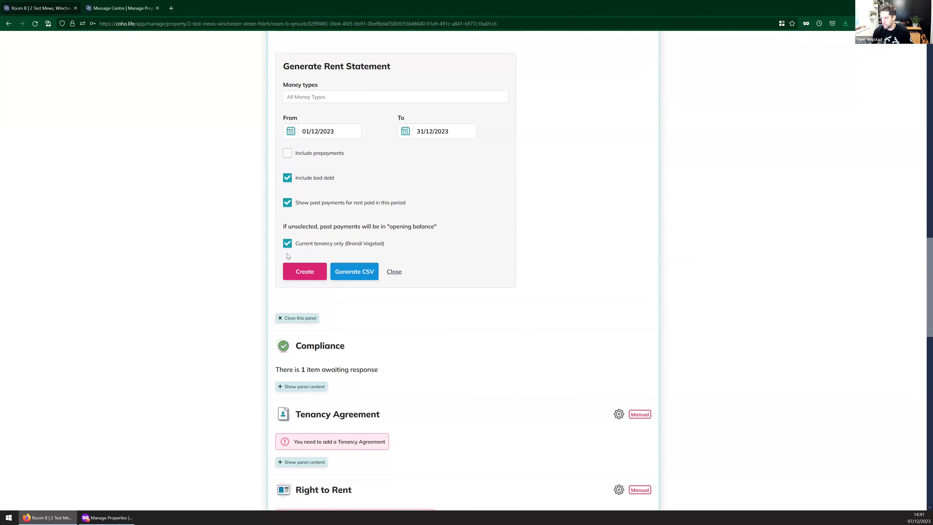
left_click(296, 274)
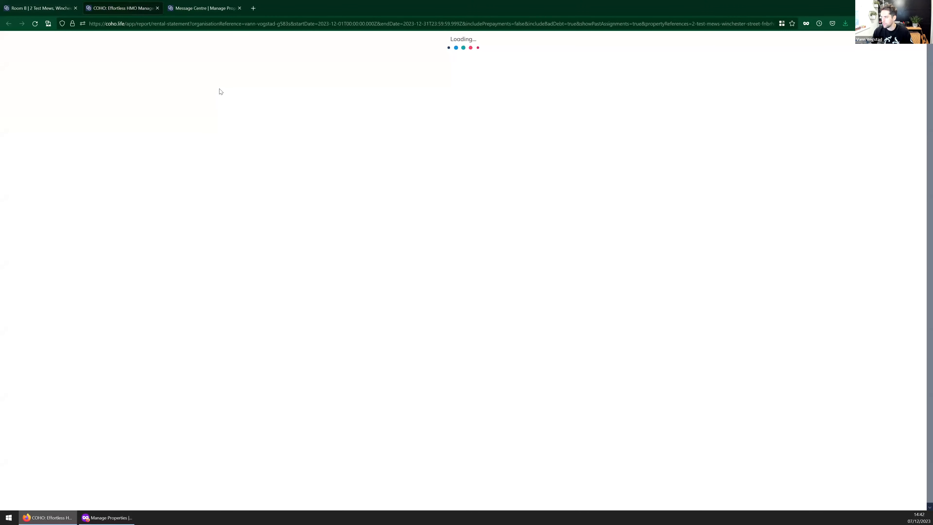
Step: Check the period and opening balance on the generated rental statement and close the statement form in Room B's rent collection
left_click(62, 7)
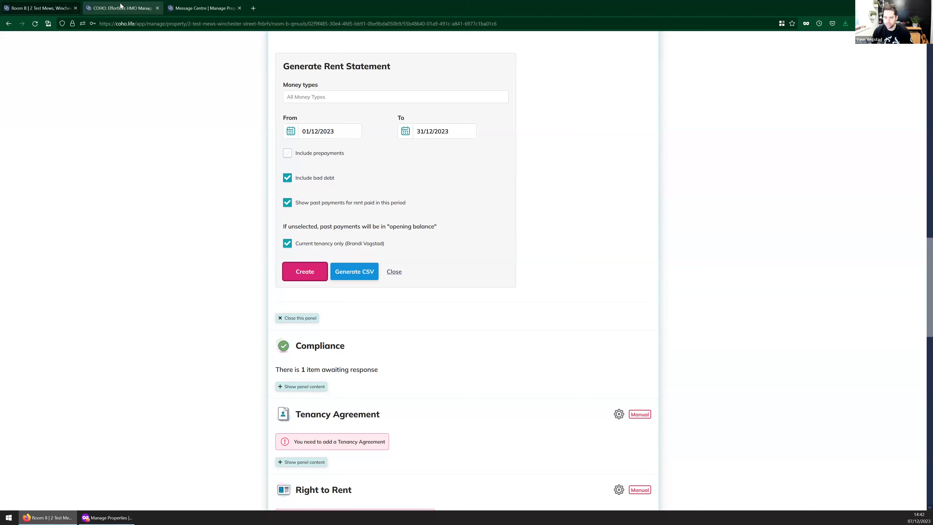
left_click(153, 15)
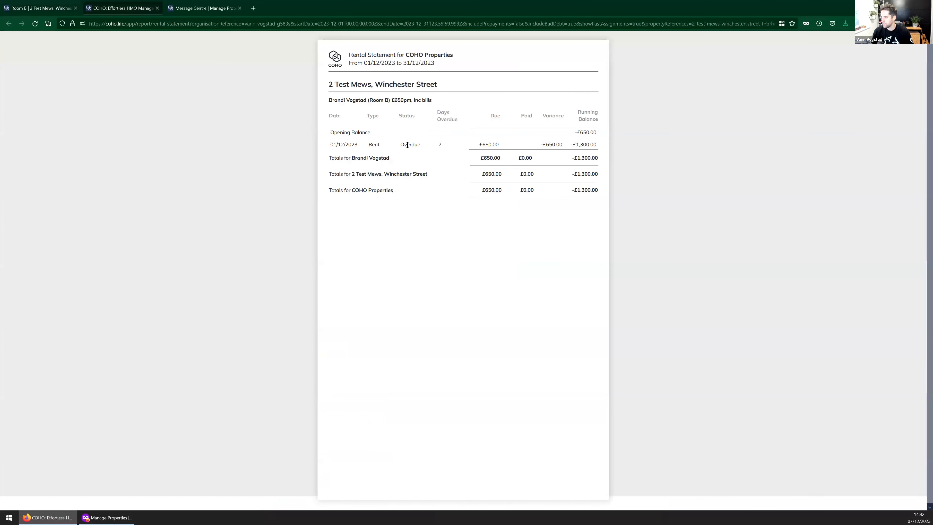
left_click_drag(363, 62, 411, 63)
left_click(465, 81)
left_click_drag(574, 132, 599, 139)
left_click(598, 139)
left_click(46, 8)
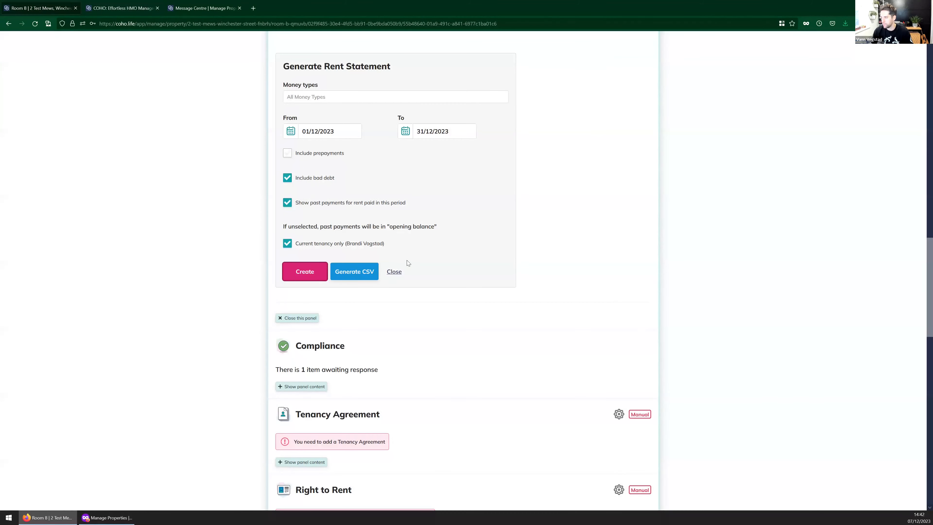
left_click(394, 271)
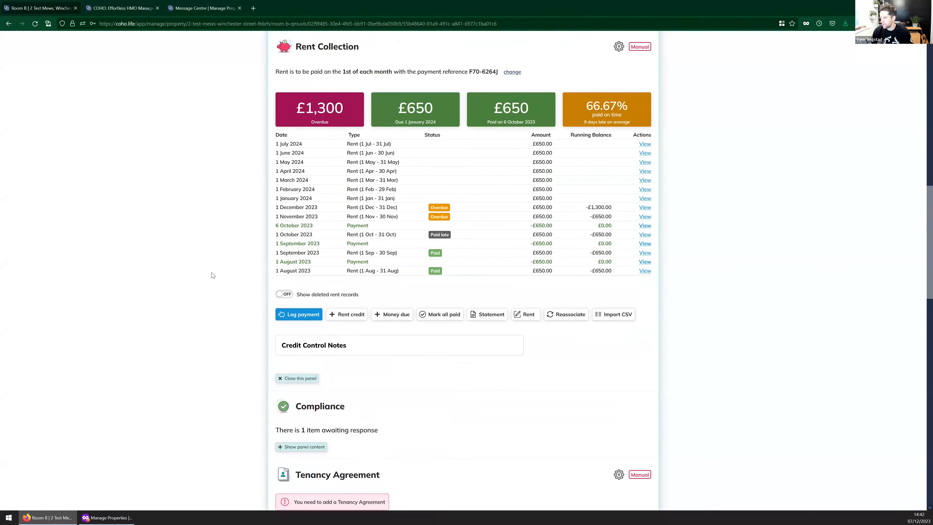
Step: Start a rent change for Room B's tenancy dated 07/12/2023 with £7000 as the amount and generate its rent schedule
scroll(211, 275, "down", 1)
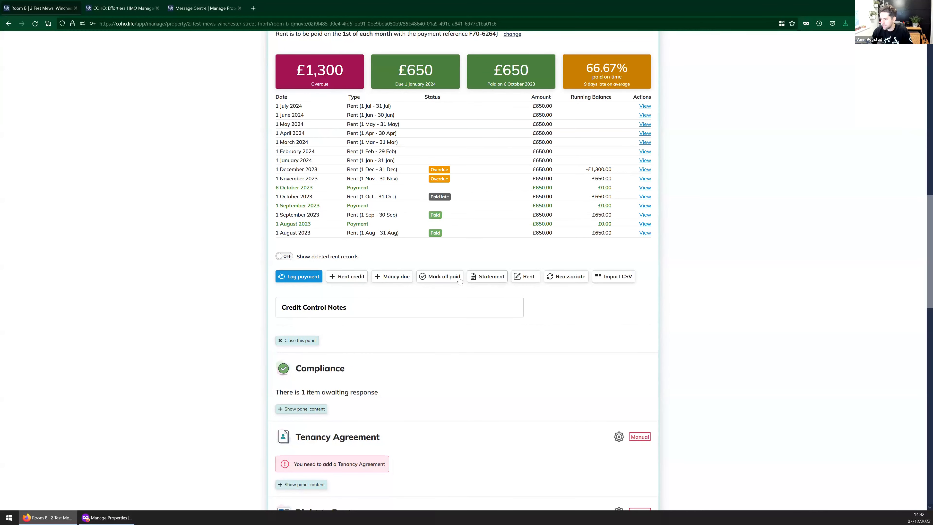
left_click(526, 277)
scroll(533, 120, "up", 3)
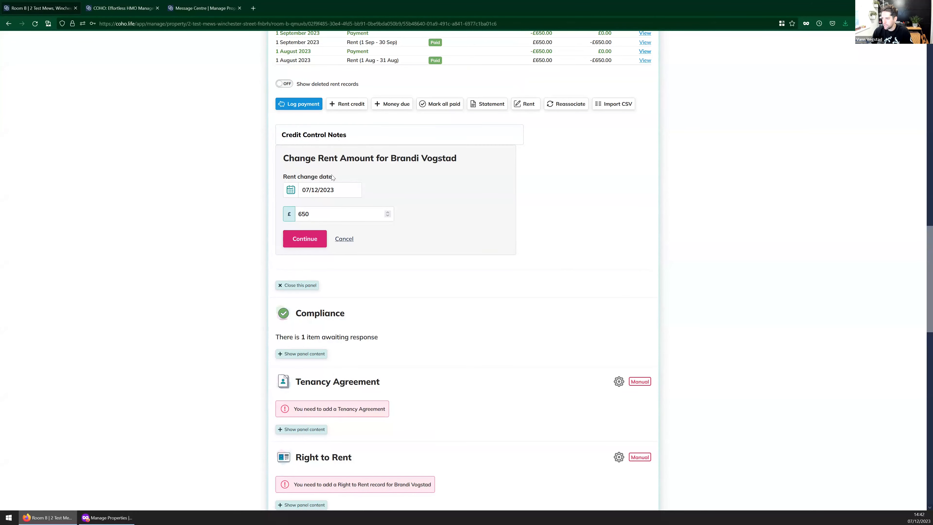
scroll(506, 166, "up", 4)
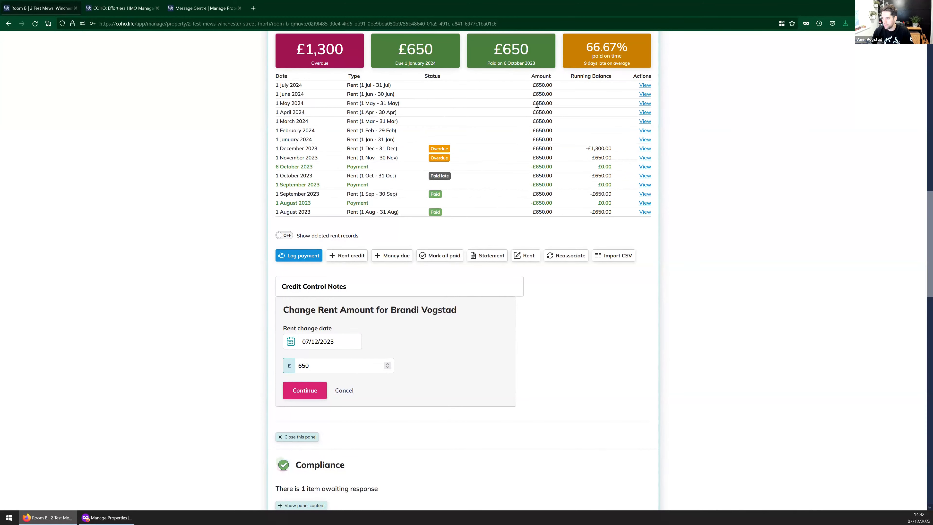
scroll(362, 238, "down", 2)
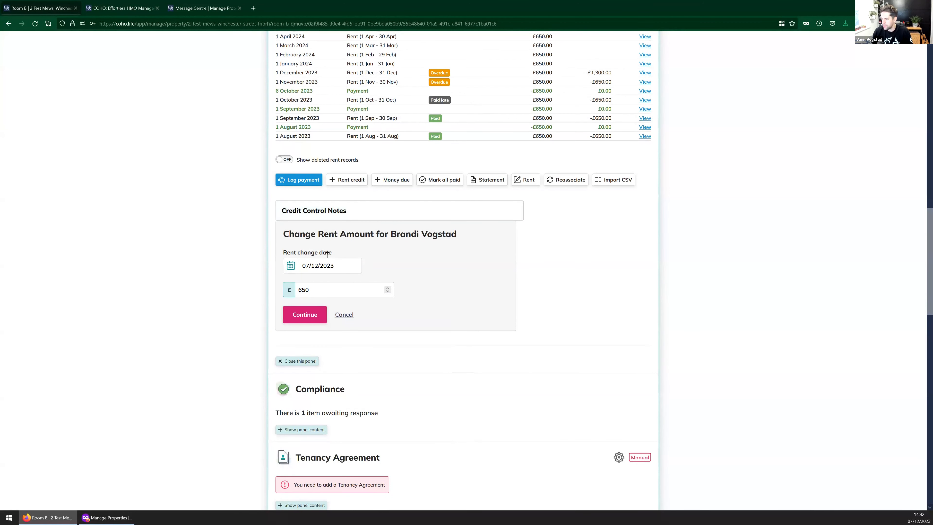
scroll(327, 254, "down", 1)
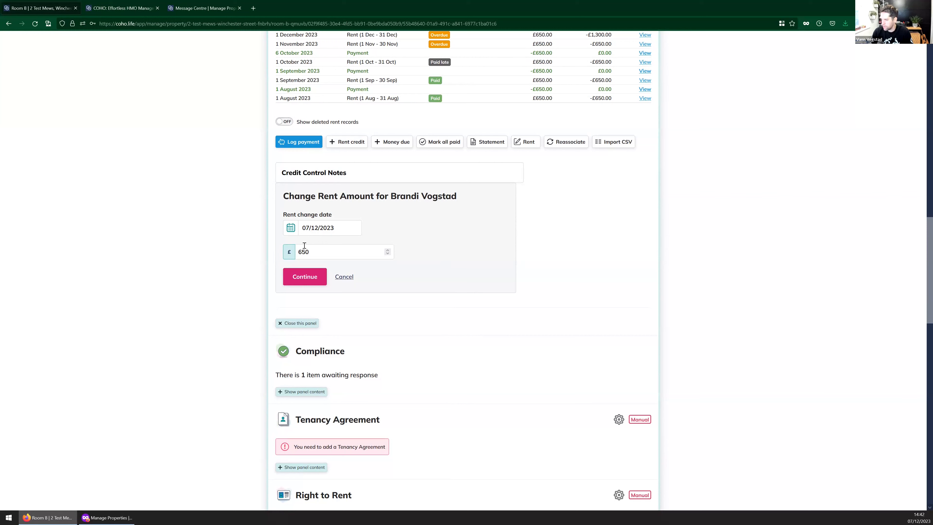
left_click_drag(305, 252, 257, 249)
type("7000")
left_click(305, 276)
left_click_drag(299, 279, 300, 269)
Step: Correct the new rent amount to £700, regenerate the rent schedule and check the amounts for January to July 2024
left_click(309, 251)
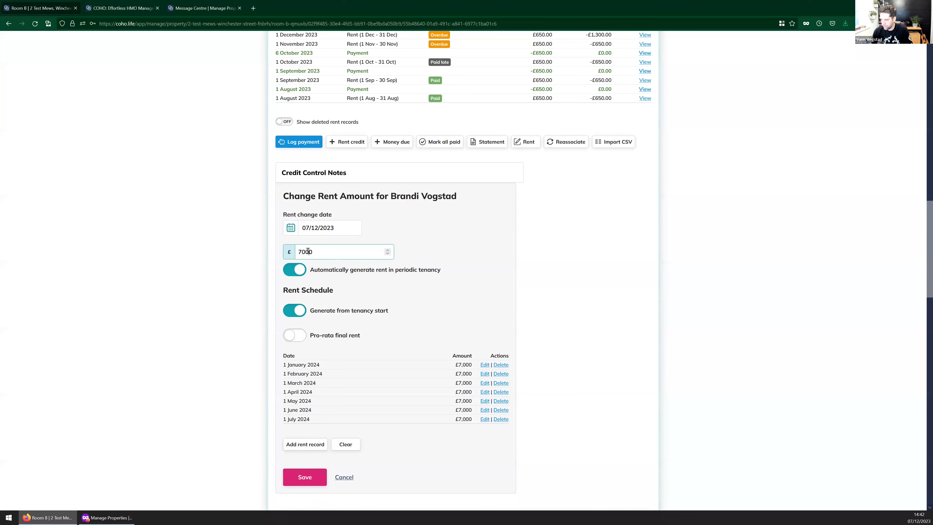
key("BackSpace")
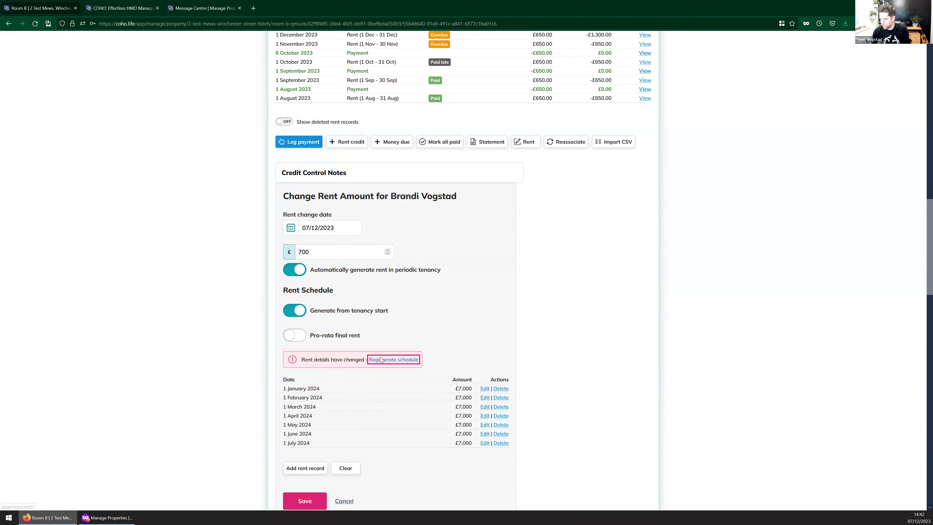
left_click(384, 359)
scroll(348, 361, "down", 1)
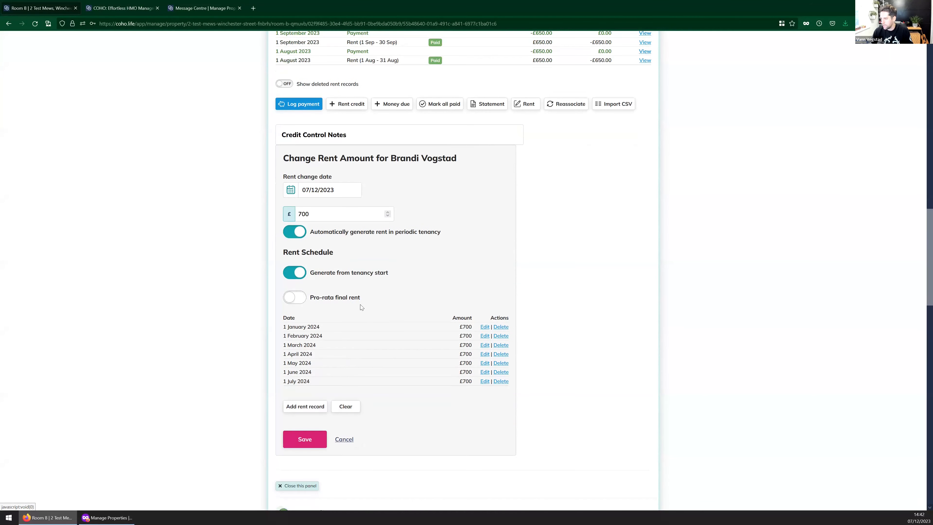
scroll(386, 323, "down", 1)
left_click_drag(458, 288, 473, 344)
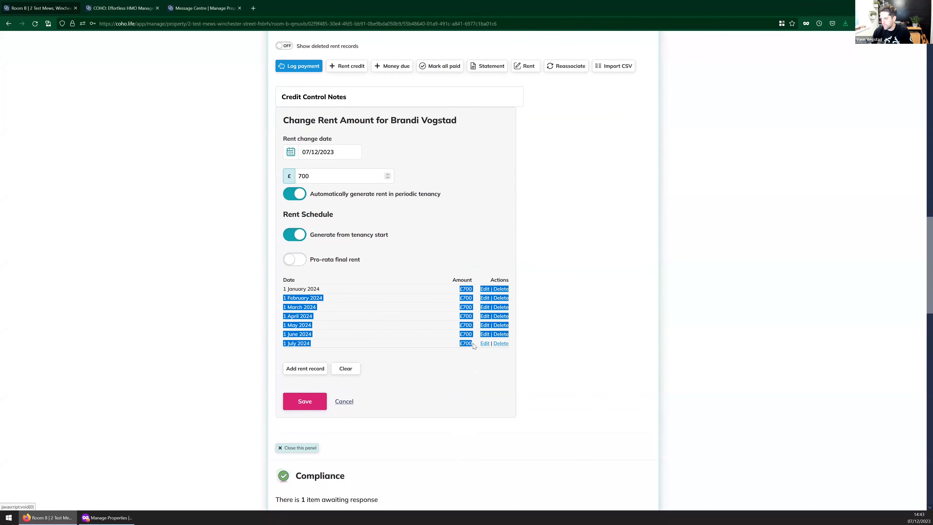
left_click(422, 339)
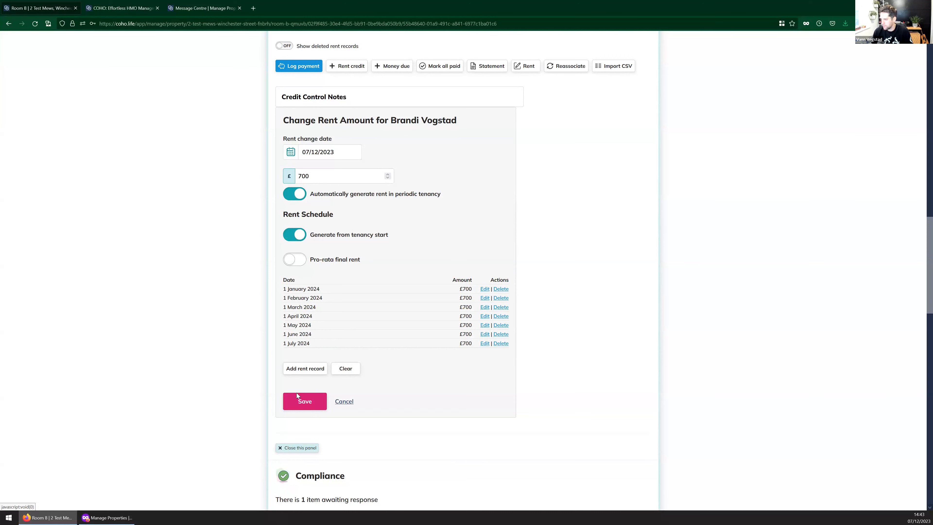
Step: Save the rent change and check the January to July 2024 rents in Room B's rent collection
left_click(286, 402)
scroll(242, 368, "up", 7)
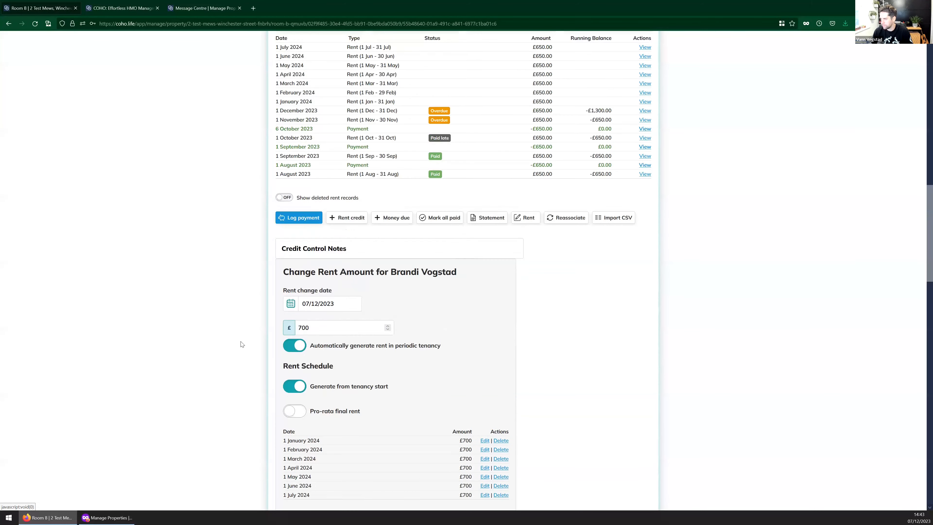
scroll(244, 328, "down", 6)
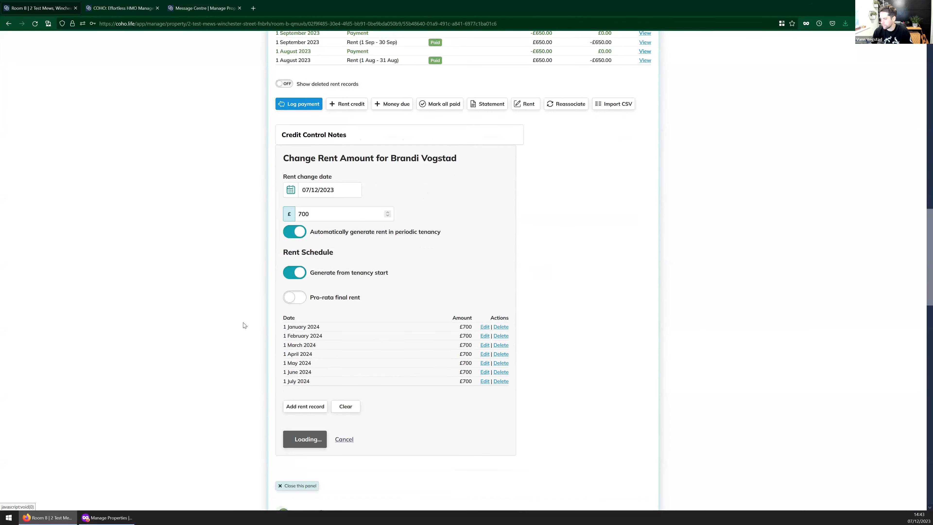
scroll(247, 323, "down", 2)
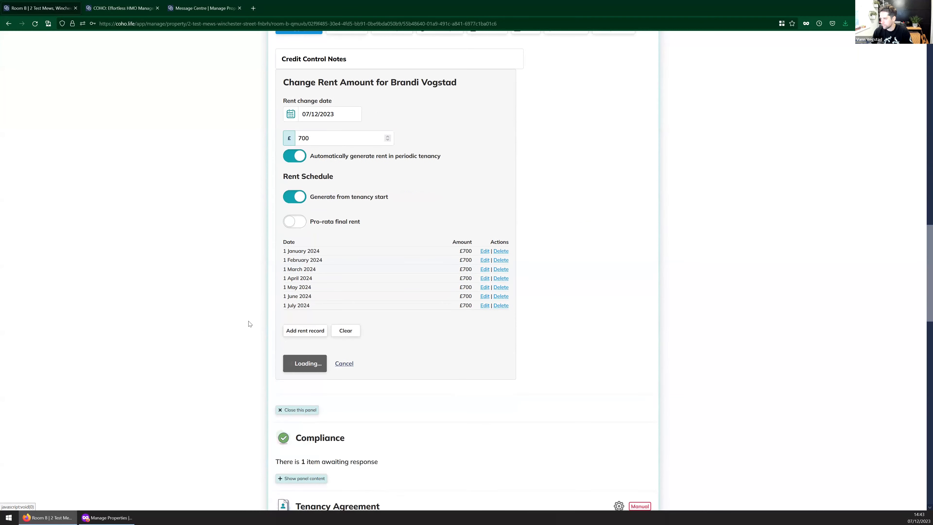
scroll(254, 324, "up", 6)
scroll(264, 320, "down", 3)
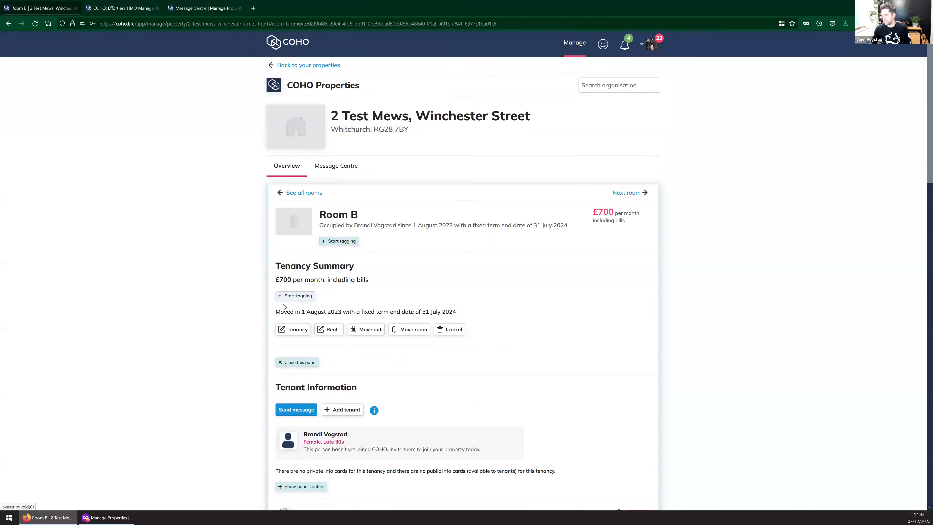
scroll(324, 111, "down", 15)
left_click(325, 111)
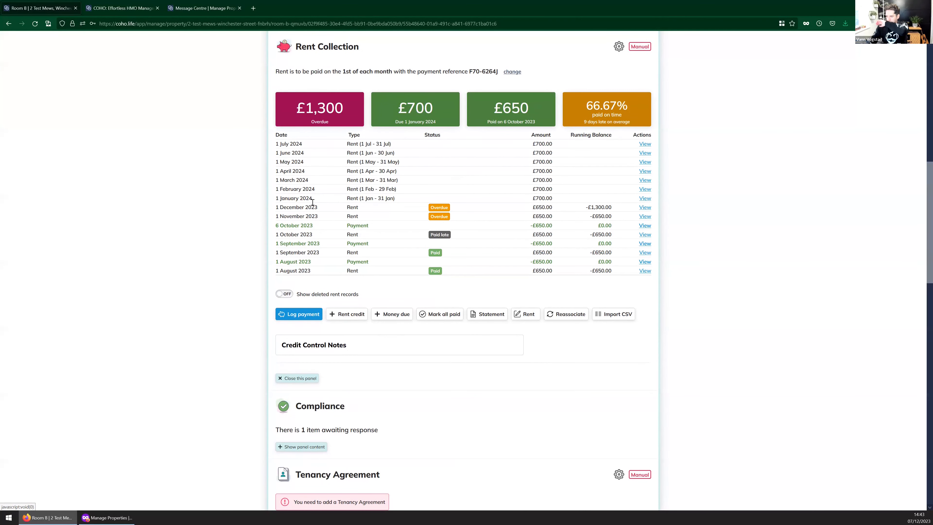
left_click_drag(413, 201, 281, 141)
left_click(279, 141)
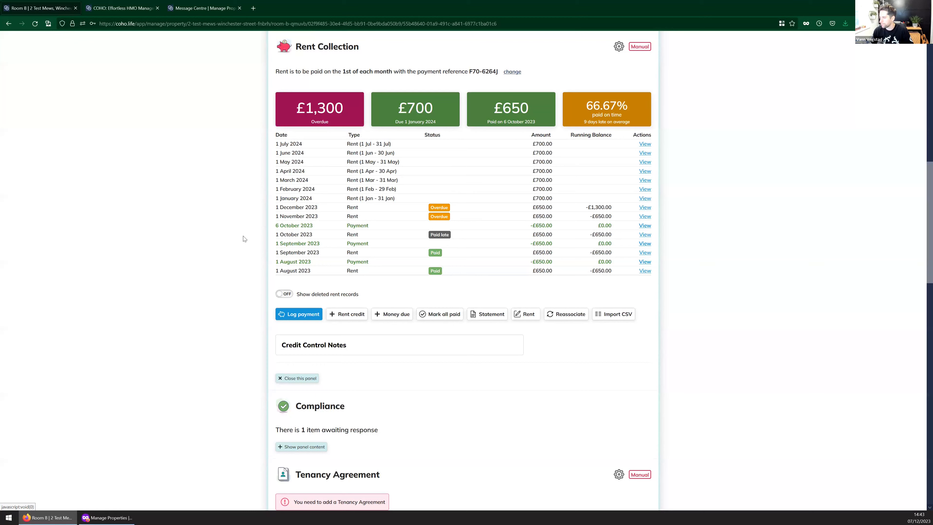
Step: Expand the Credit Control Notes under Room B's rent collection to view them and collapse them again
scroll(246, 245, "down", 1)
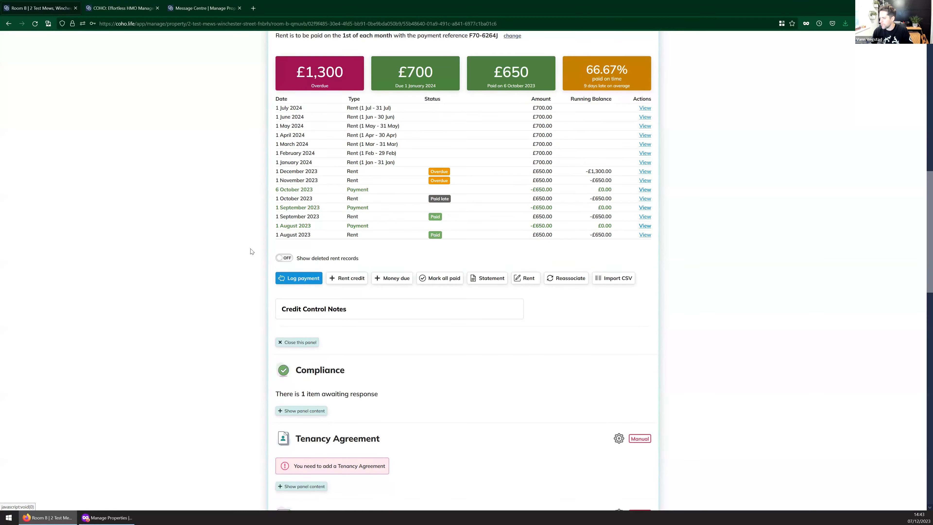
left_click(322, 312)
scroll(427, 271, "down", 3)
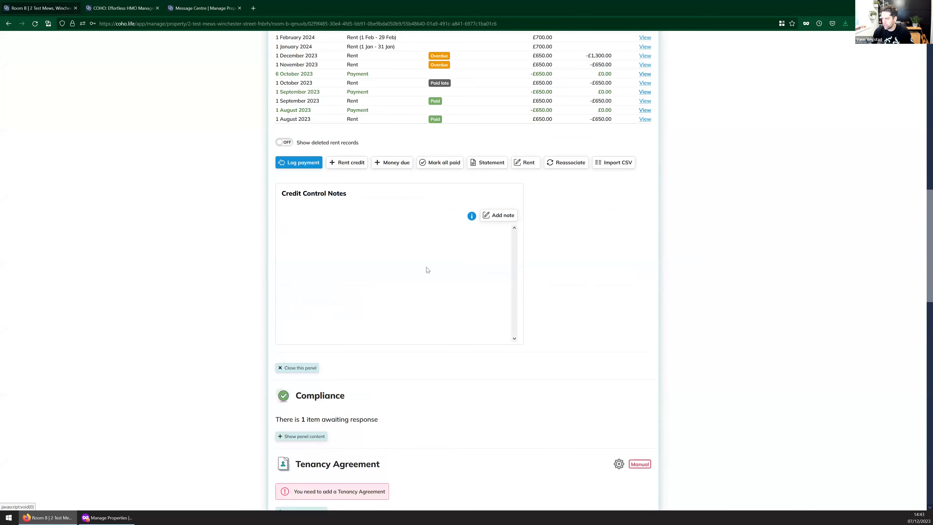
left_click(371, 196)
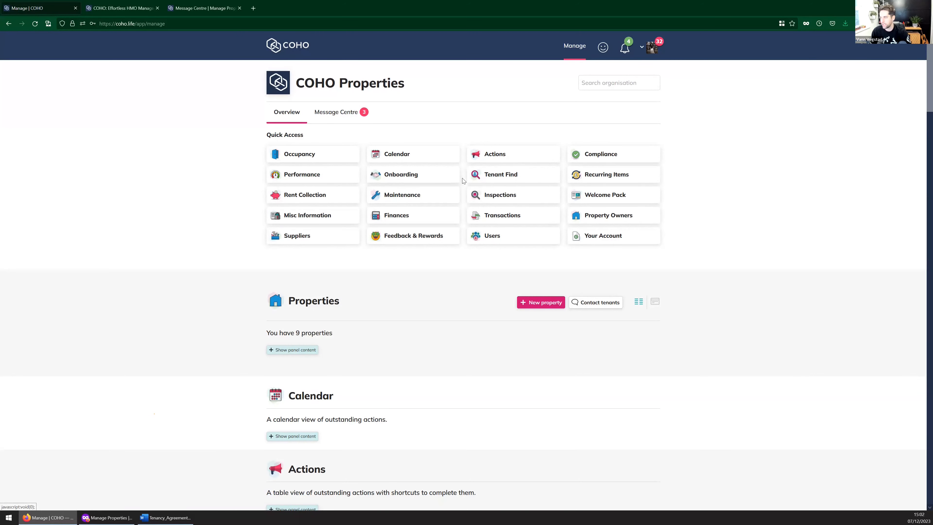
Step: Show the organisation's property list and open the Test Mews property
scroll(315, 303, "down", 5)
scroll(321, 297, "up", 5)
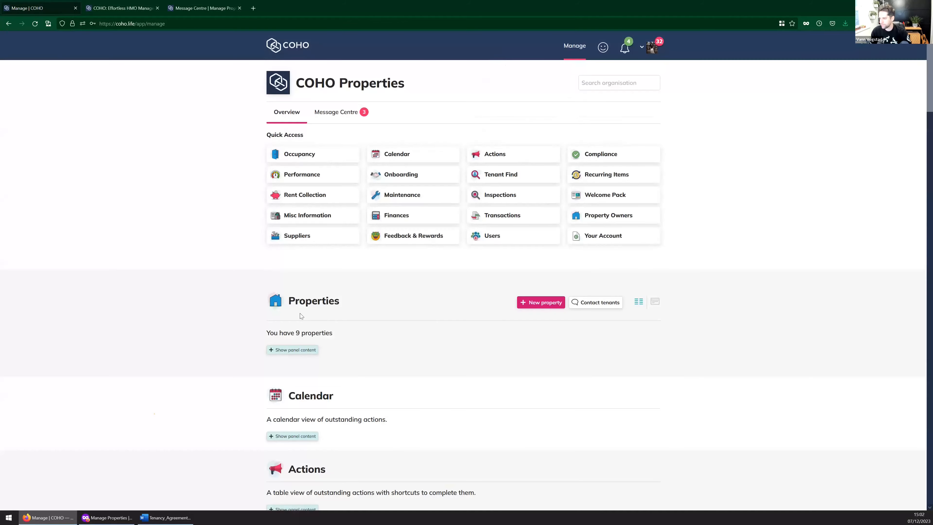
left_click(318, 352)
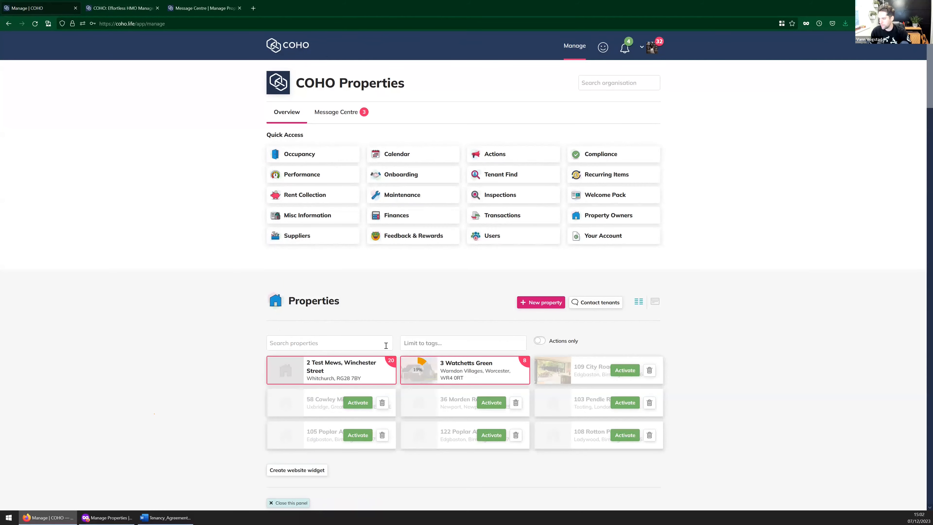
left_click(349, 369)
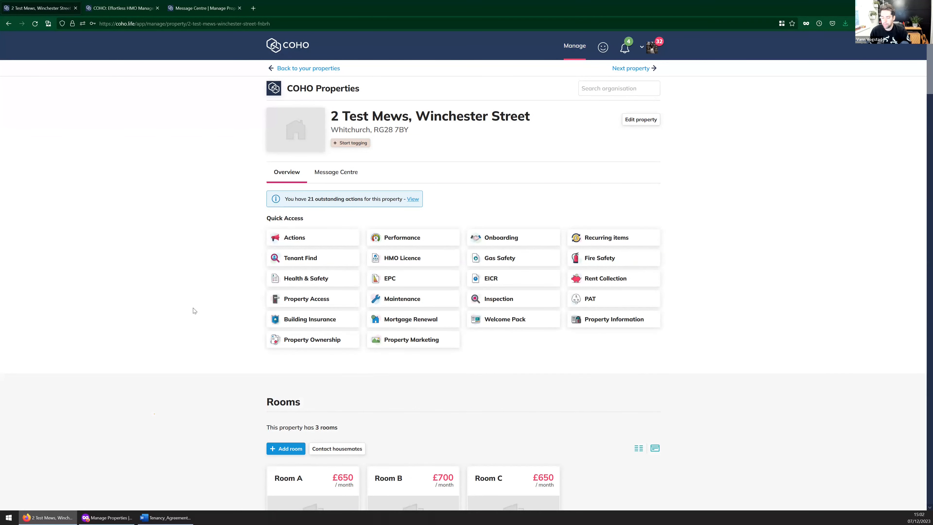
Step: Start a new recurring item for the property and assign it to Room B's active tenancy starting 1 Aug 2023
scroll(196, 310, "down", 3)
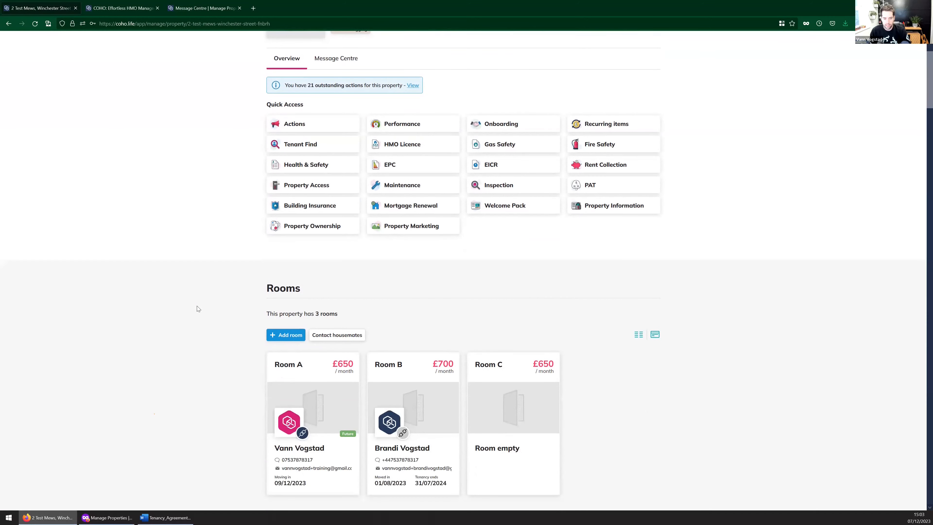
scroll(200, 305, "down", 3)
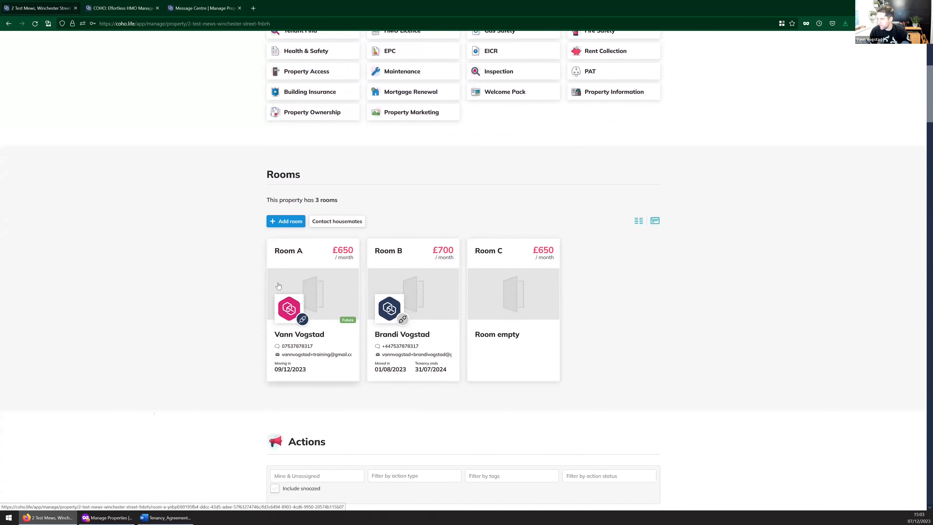
scroll(293, 293, "down", 11)
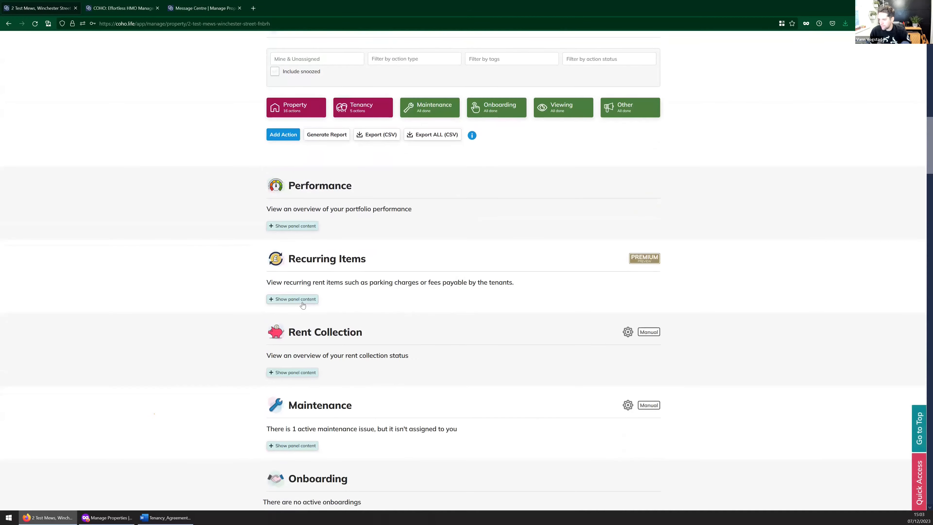
left_click(302, 302)
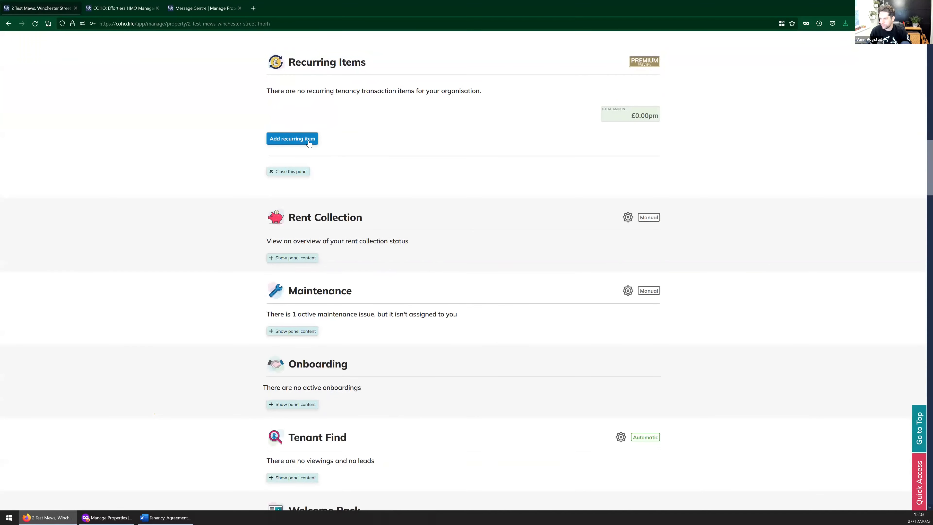
left_click(308, 139)
left_click(306, 131)
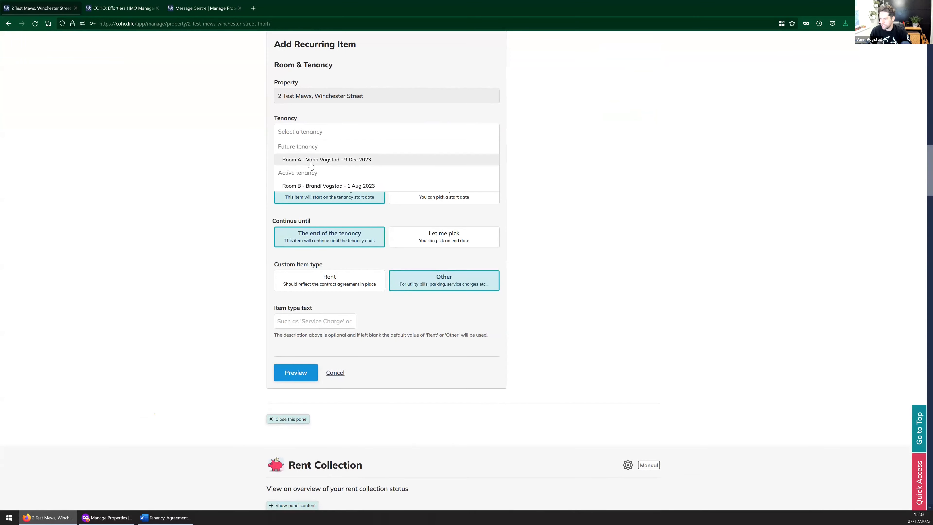
left_click(309, 186)
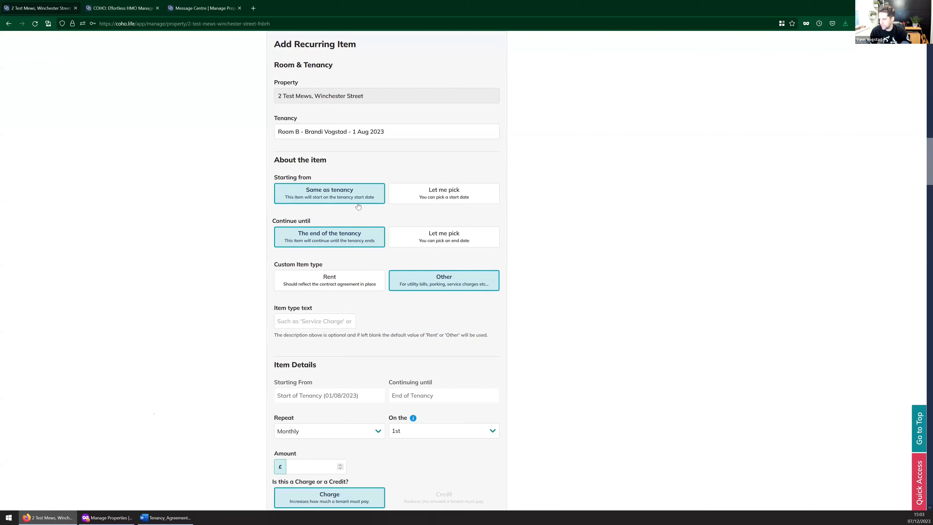
scroll(358, 206, "down", 2)
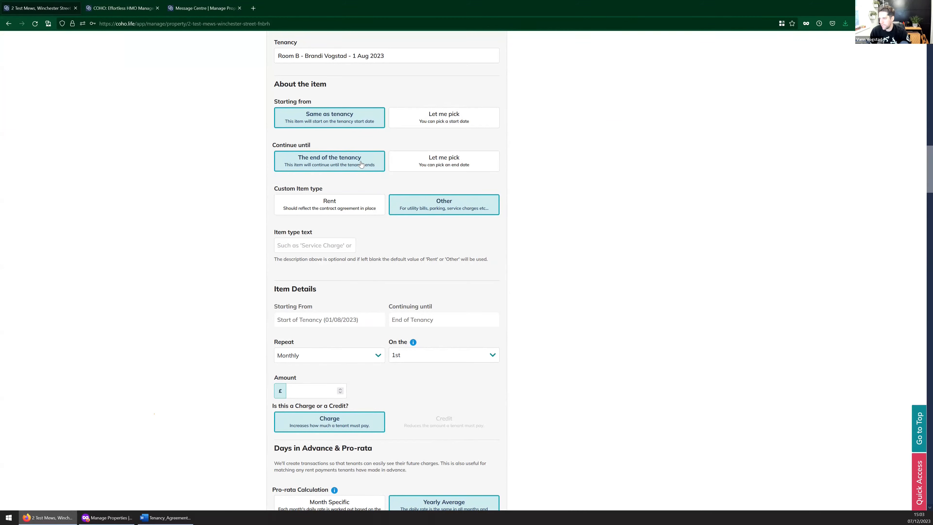
Step: Describe the monthly recurring item of type Other as Parking and set its amount to £25
scroll(340, 188, "down", 1)
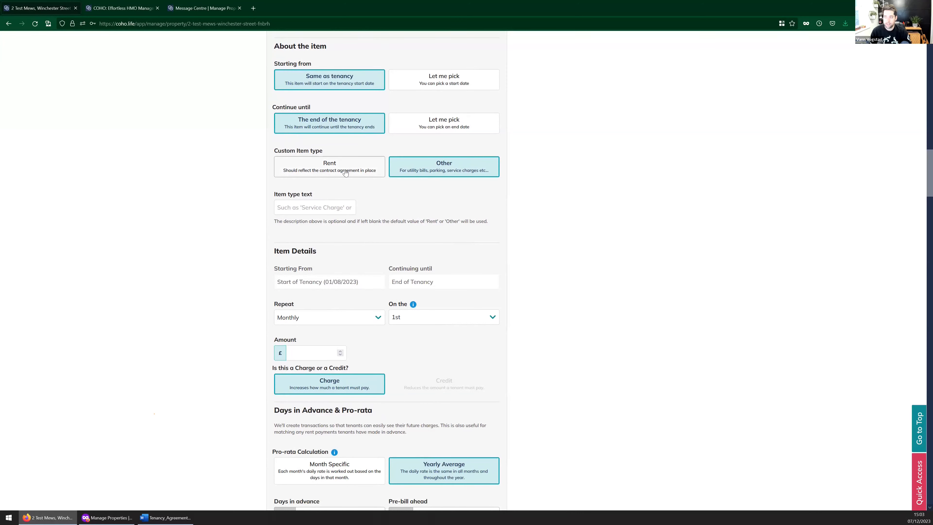
left_click(348, 207)
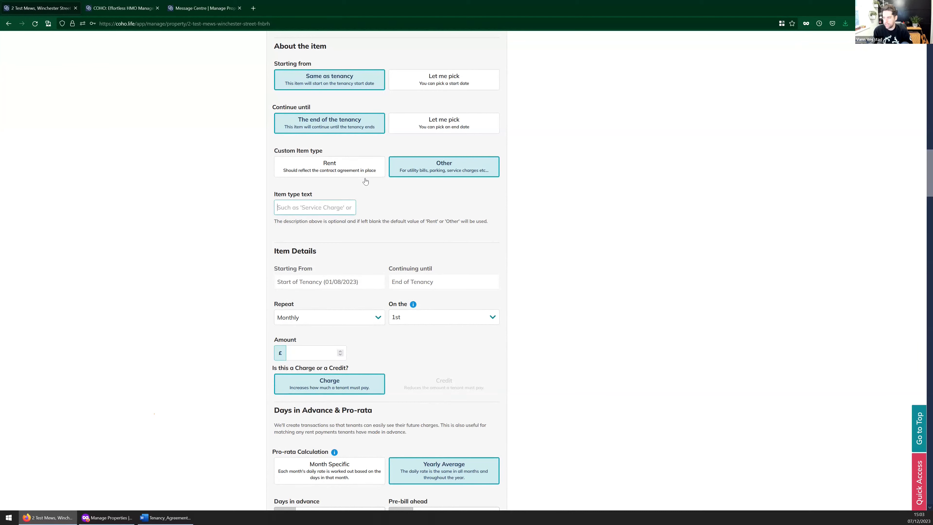
type("Parking")
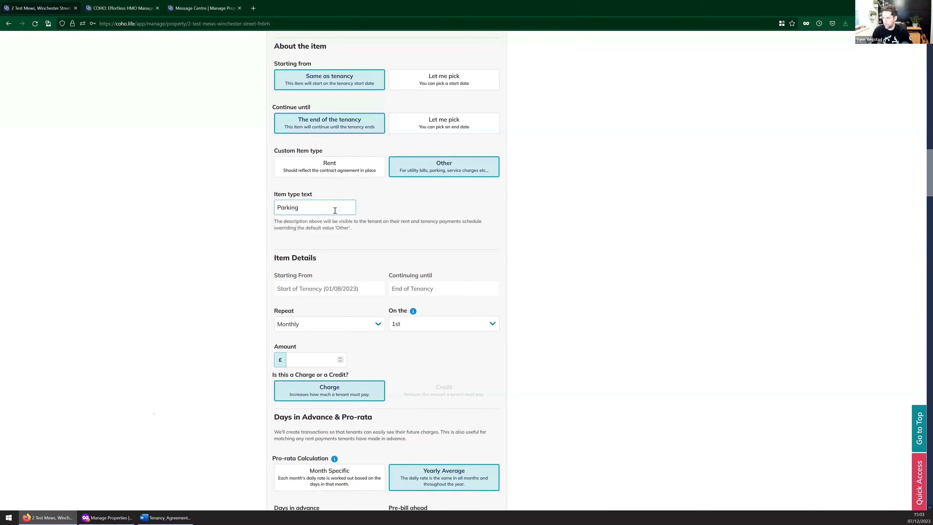
key("BackSpace")
left_click(299, 226)
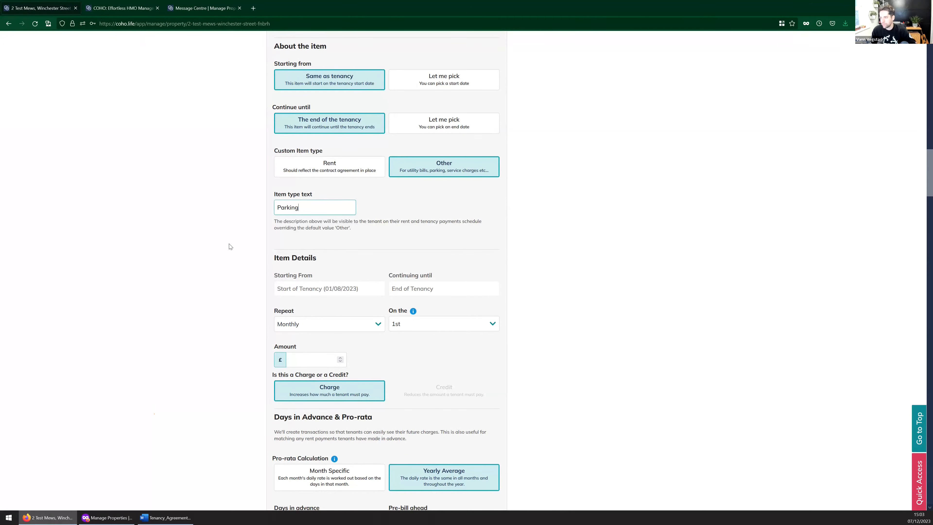
left_click(229, 246)
scroll(304, 275, "down", 3)
left_click(308, 246)
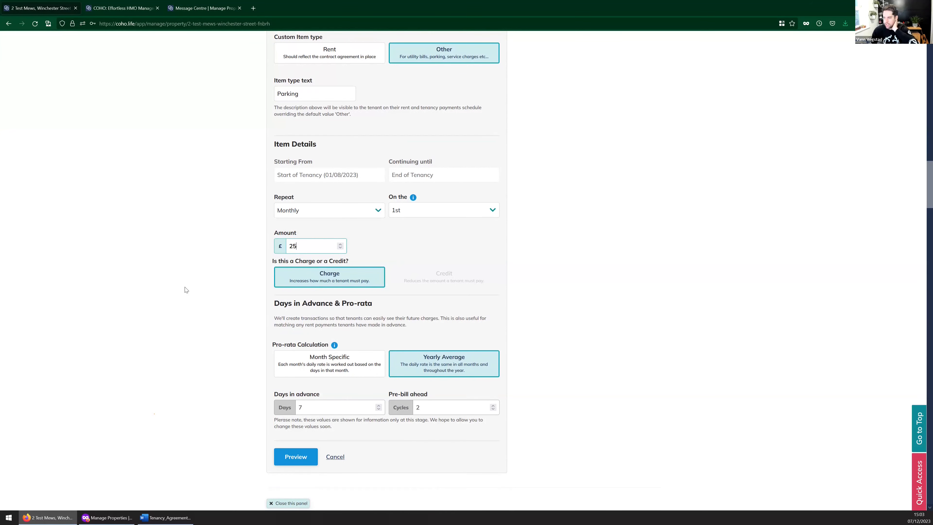
Step: Preview the Parking item's generated charges and cancel the recurring item without saving
scroll(311, 287, "down", 2)
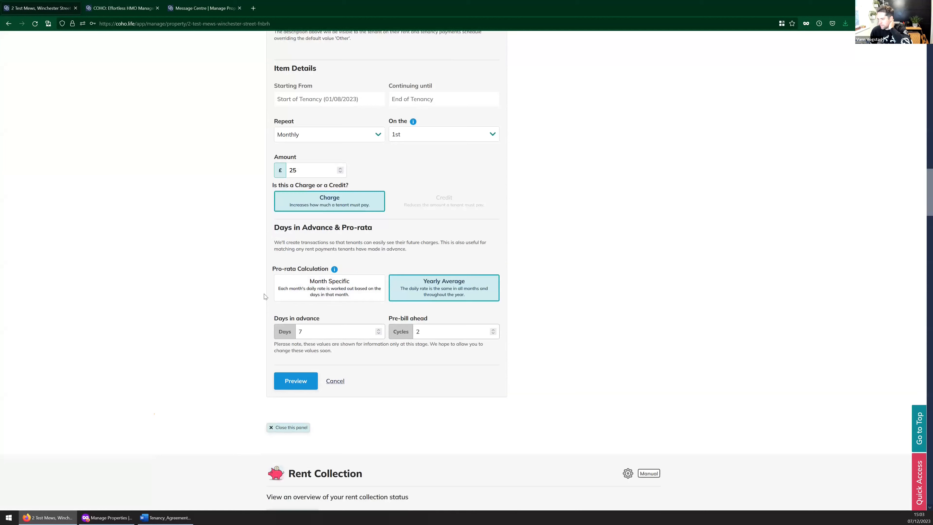
scroll(295, 278, "down", 1)
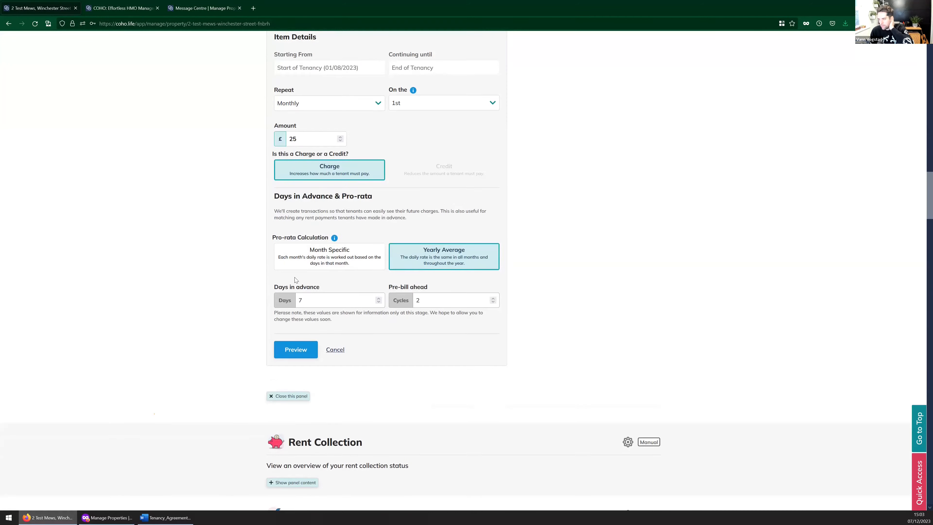
left_click(292, 342)
scroll(255, 278, "up", 4)
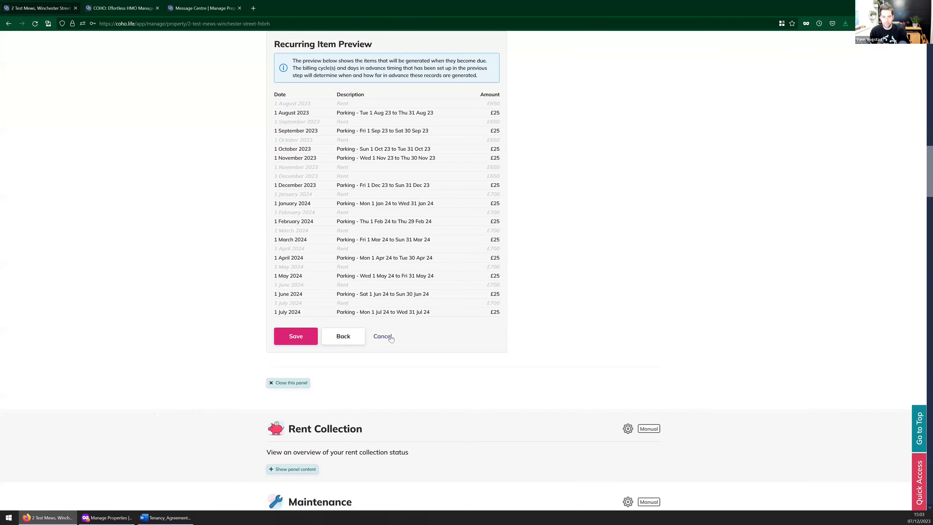
left_click(382, 336)
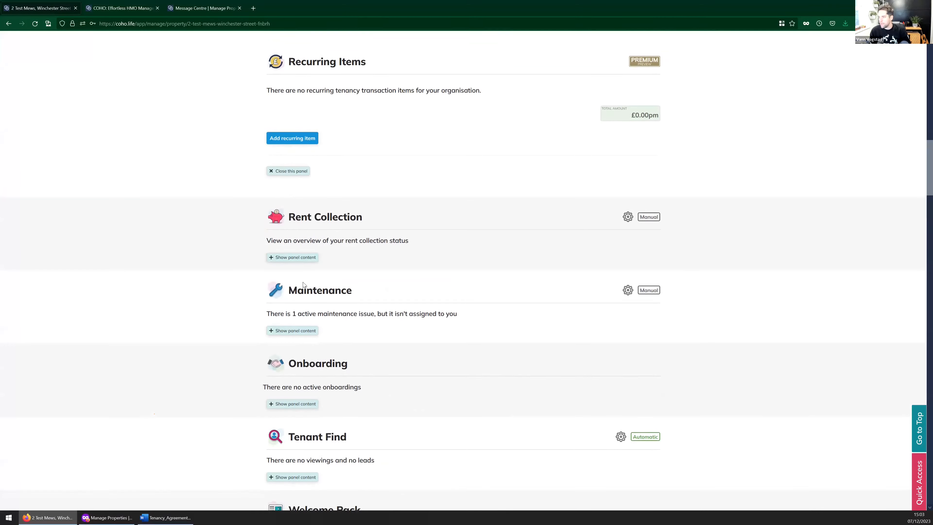
Step: Open Room B's tenancy from the property page and expand its rent collection
scroll(269, 254, "up", 15)
left_click(389, 268)
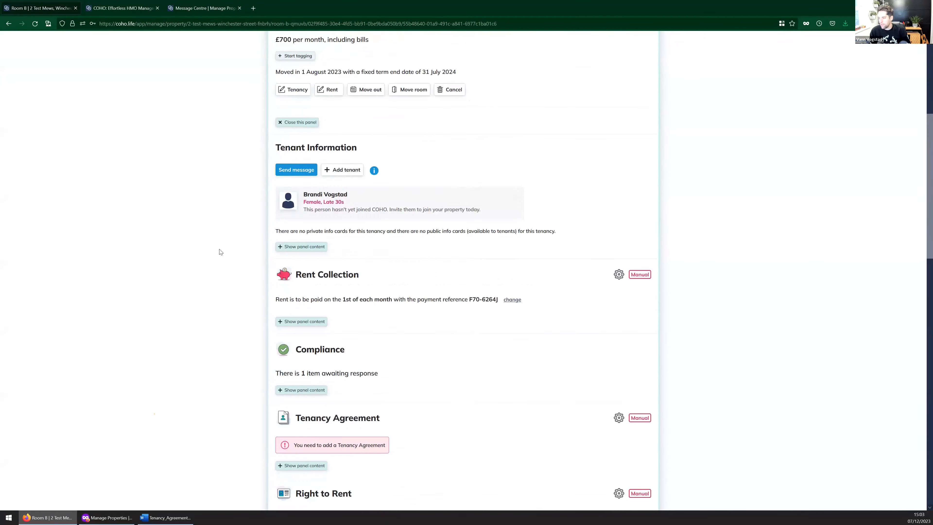
left_click(317, 262)
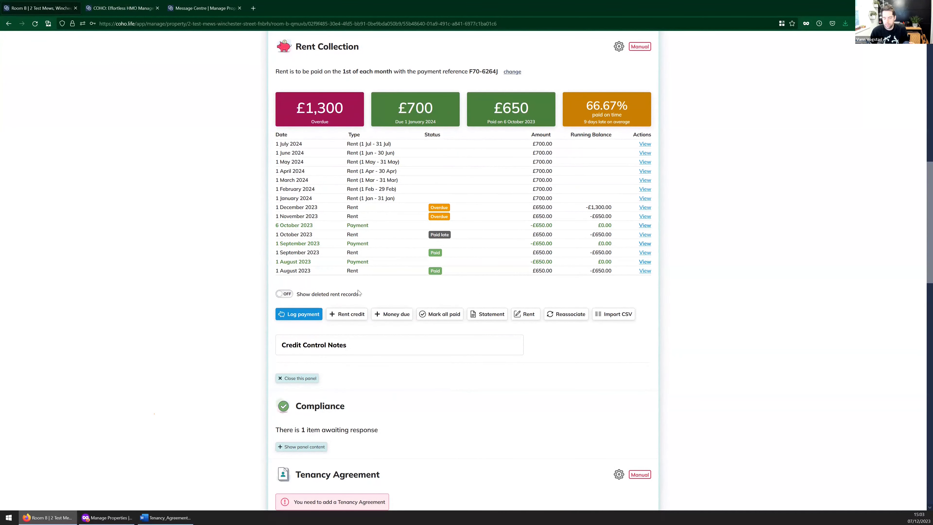
Step: Draft a money due entry as a tenant cost for Lost keys of £25, not due with the next rent
left_click(388, 316)
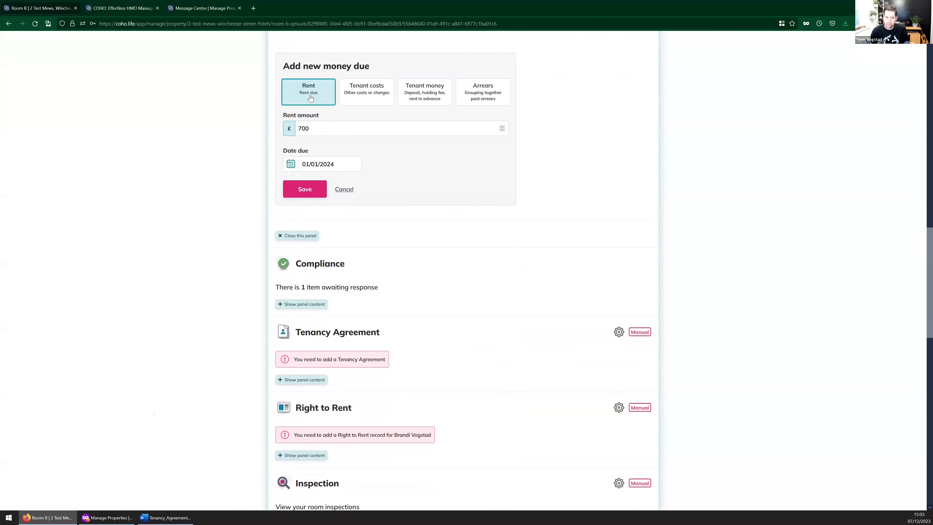
left_click(386, 101)
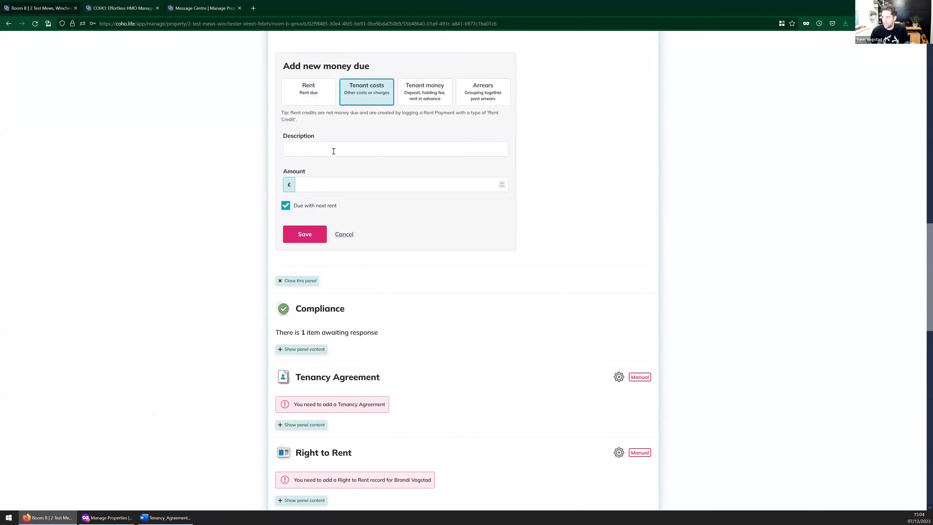
left_click(317, 154)
type("Lops")
key("BackSpace")
key("BackSpace")
type("st keys")
key("Tab")
type("25")
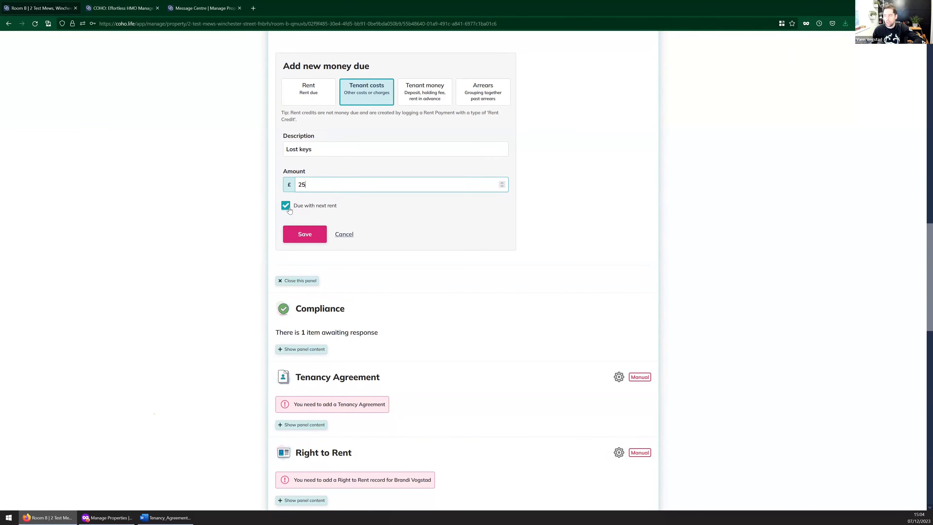
left_click(287, 206)
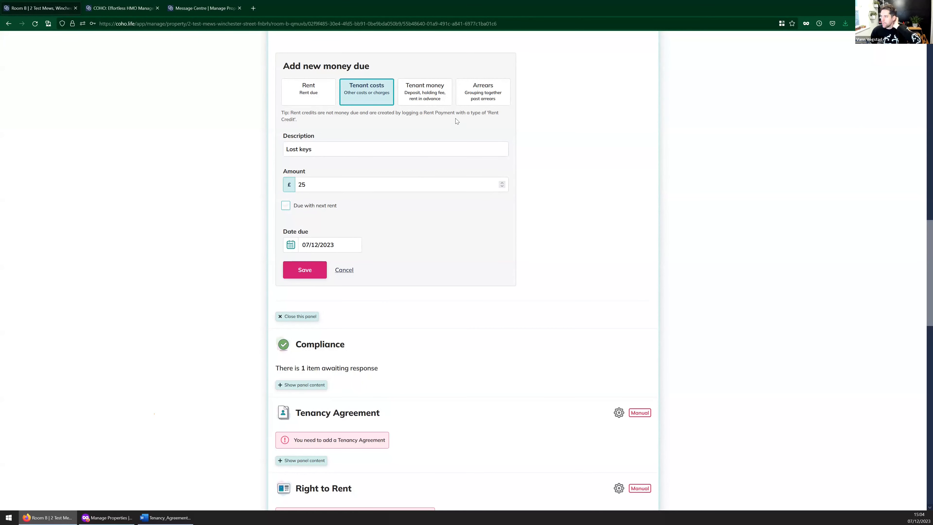
Step: Switch the new money due entry to arrears with a total of £250, and cancel it without saving
left_click(472, 101)
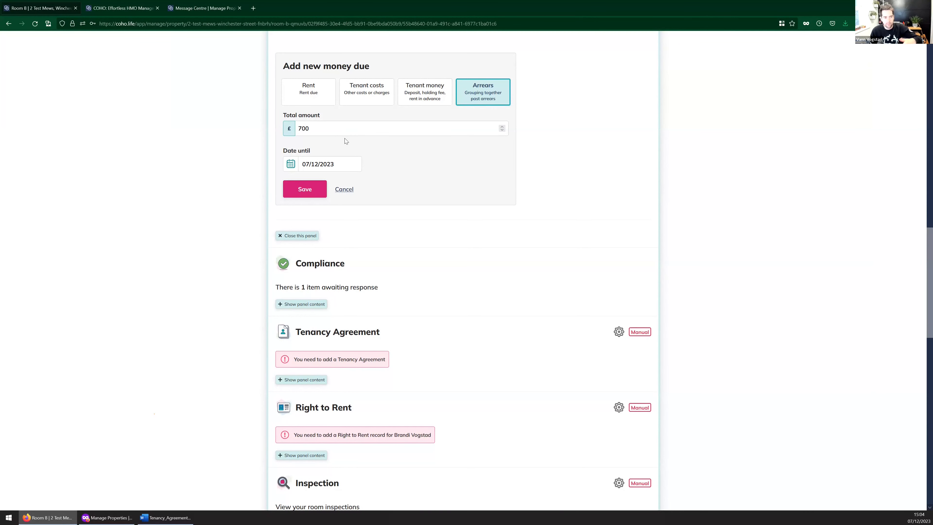
left_click_drag(345, 132, 286, 154)
double_click(362, 130)
type("2500")
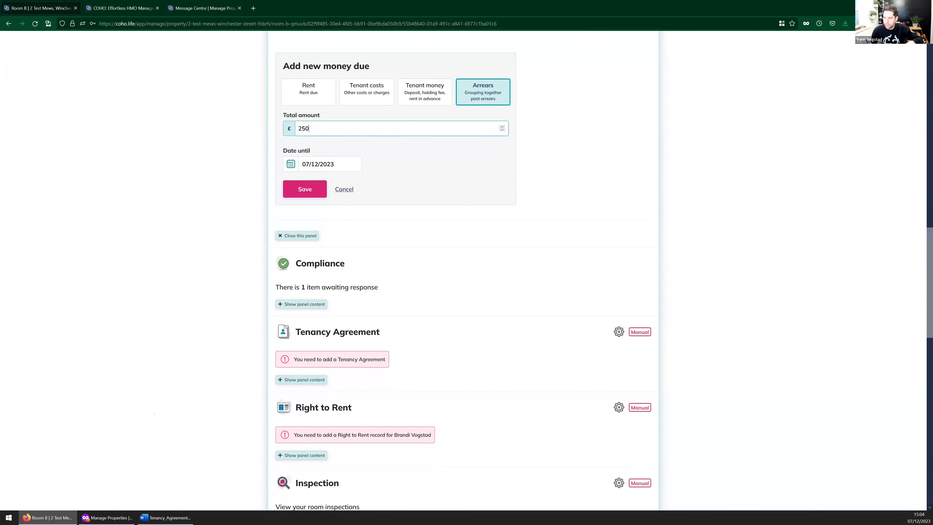
left_click(340, 189)
scroll(137, 220, "up", 3)
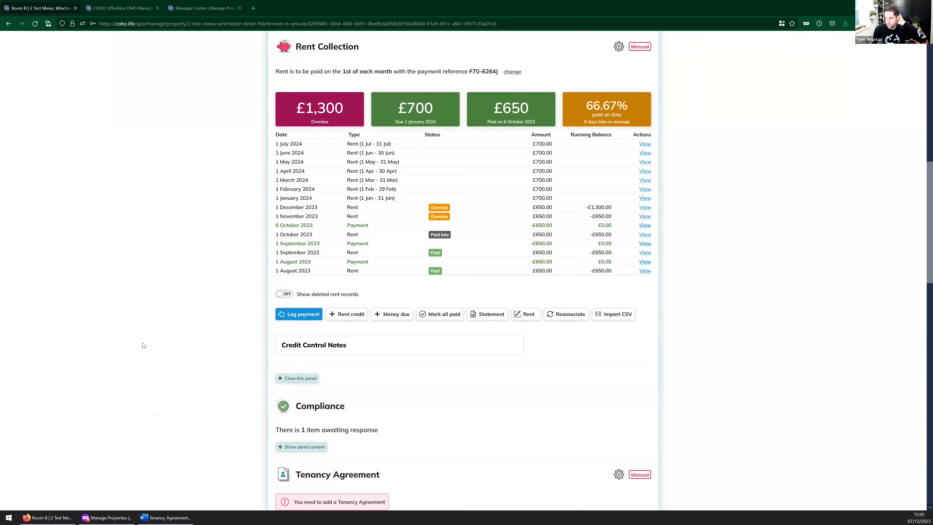
scroll(149, 343, "up", 3)
scroll(165, 333, "up", 9)
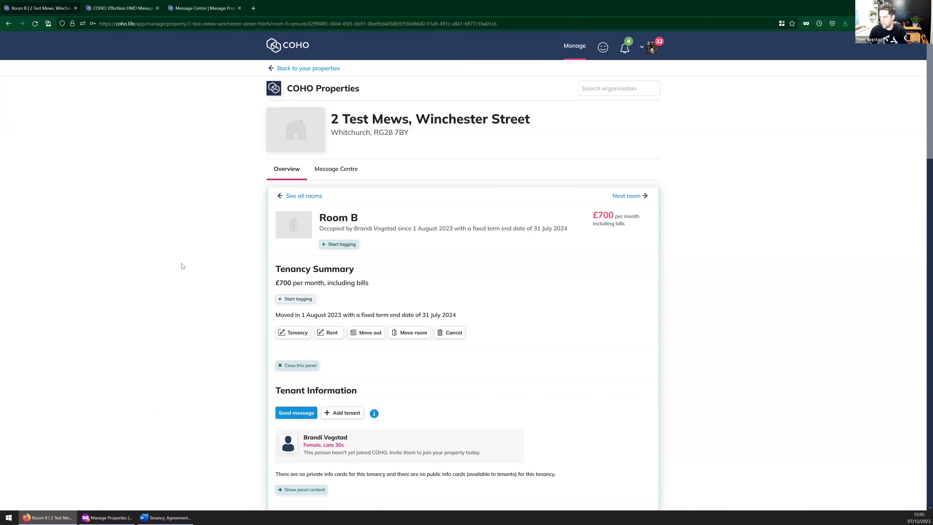
scroll(182, 266, "down", 20)
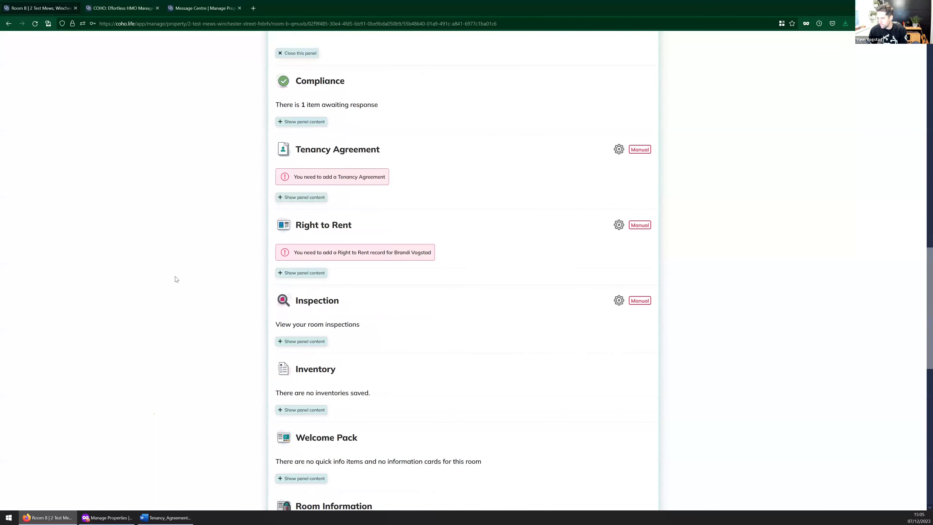
scroll(175, 280, "down", 4)
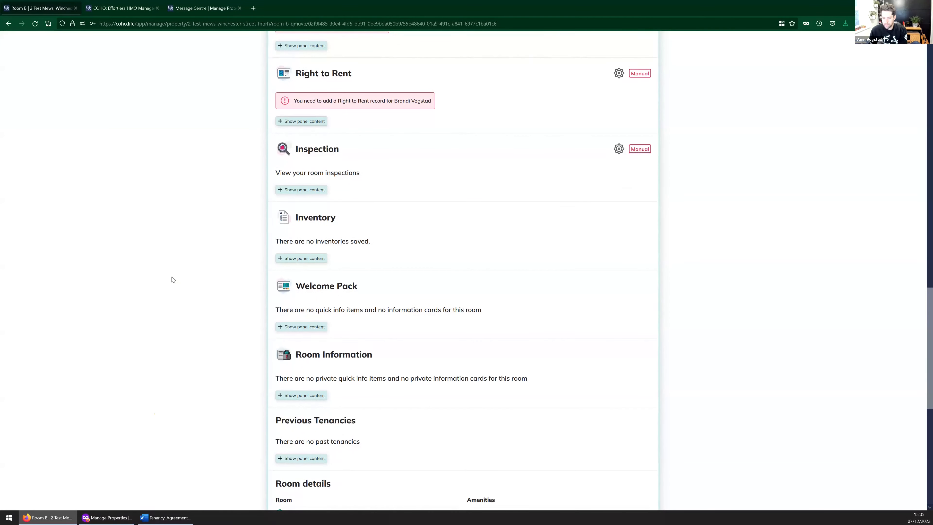
middle_click(172, 279)
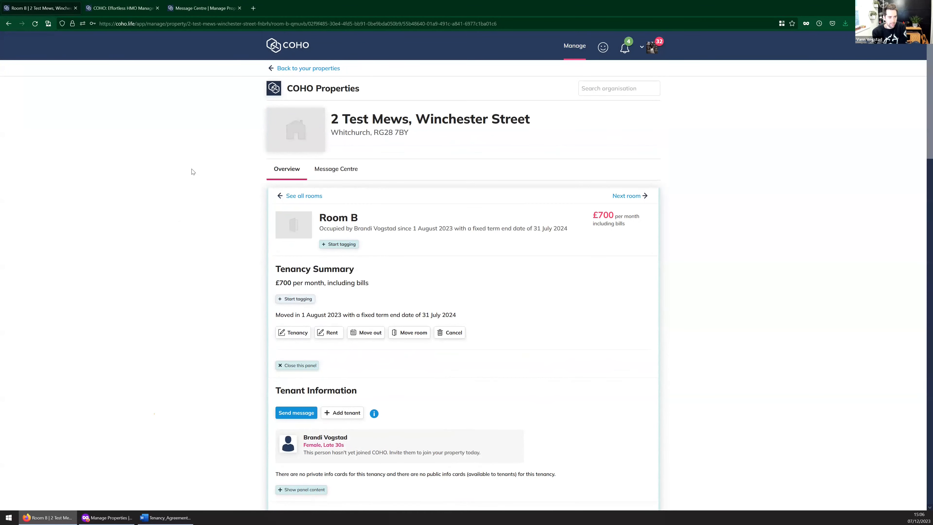